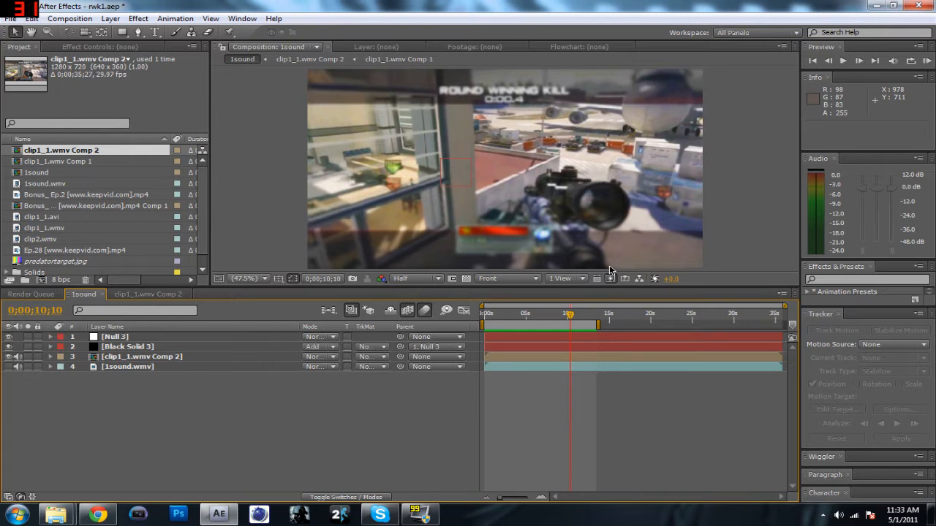
Select the clip1_1.wmv Comp 2 layer and scrub through the opening seconds of the 1sound composition to examine the footage.
left_click(142, 356)
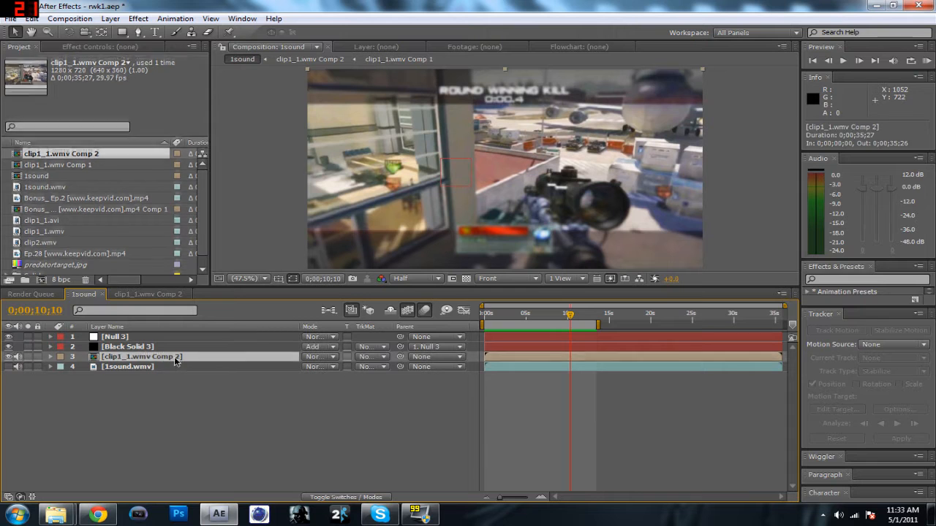
left_click_drag(569, 316, 508, 325)
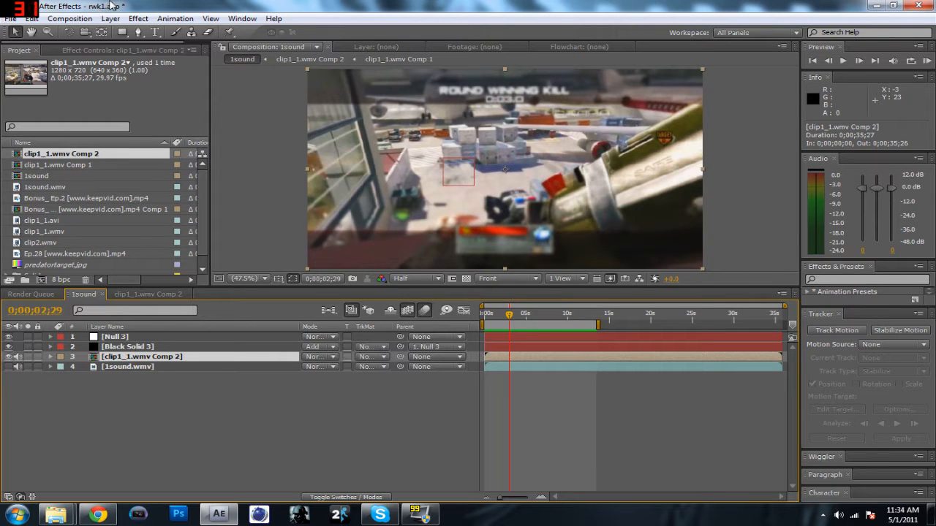
left_click(495, 314)
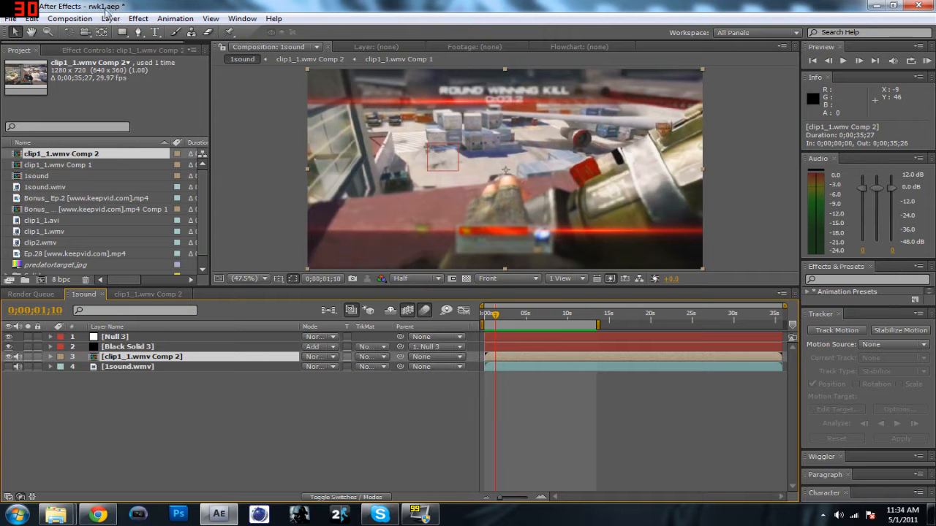
left_click(492, 316)
left_click_drag(492, 316, 500, 316)
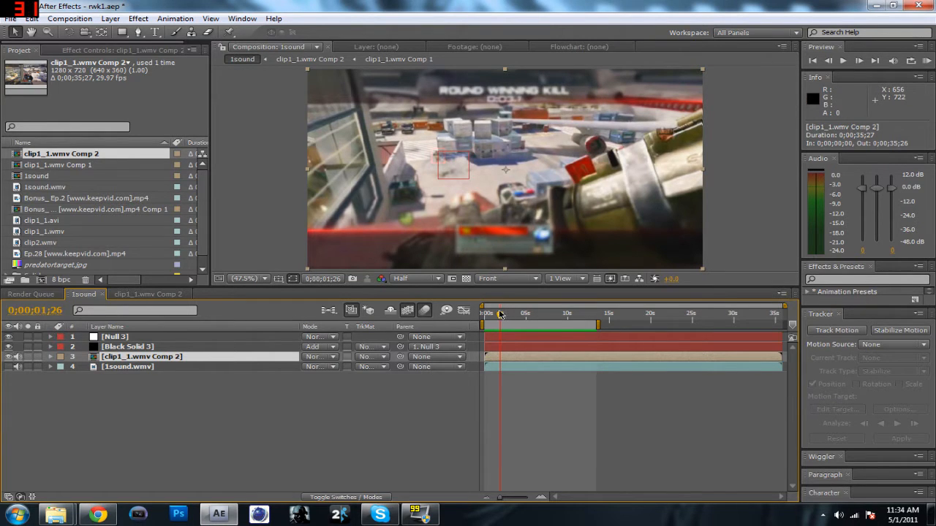
mouse_move(500, 314)
left_mouse_down()
mouse_move(490, 316)
mouse_move(498, 320)
left_mouse_up()
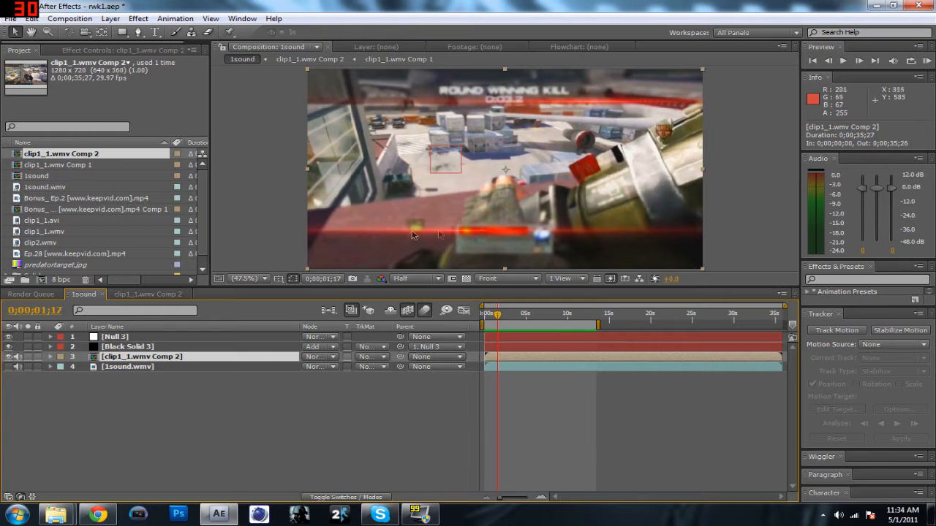
left_click_drag(497, 316, 494, 316)
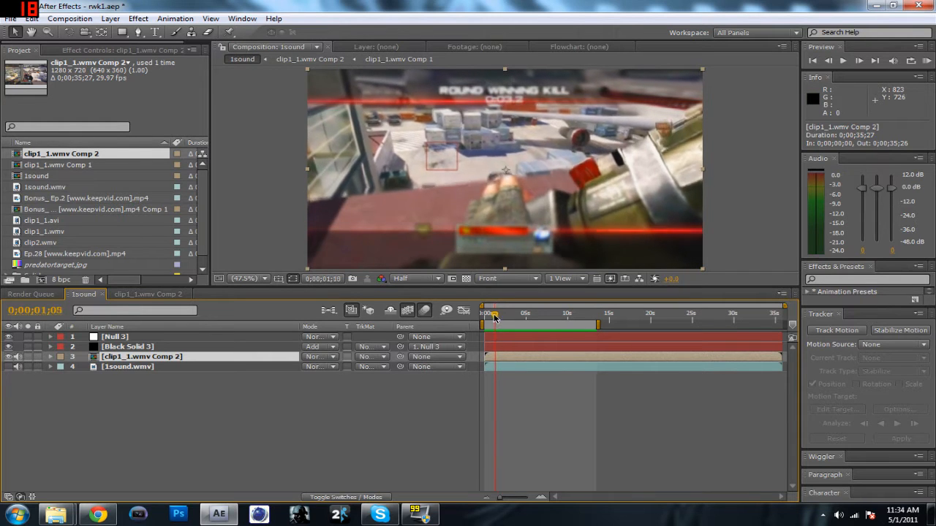
left_click_drag(495, 318, 484, 316)
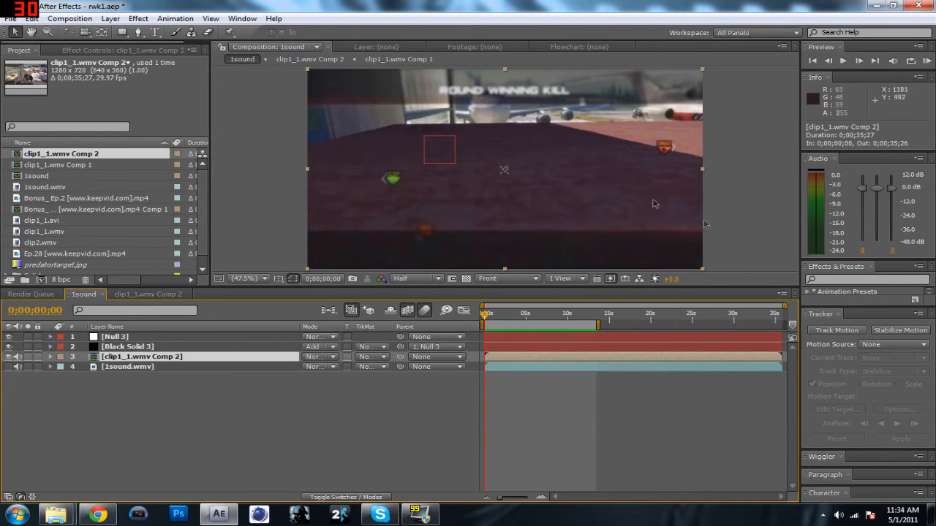
left_click(489, 318)
left_click_drag(489, 318, 501, 320)
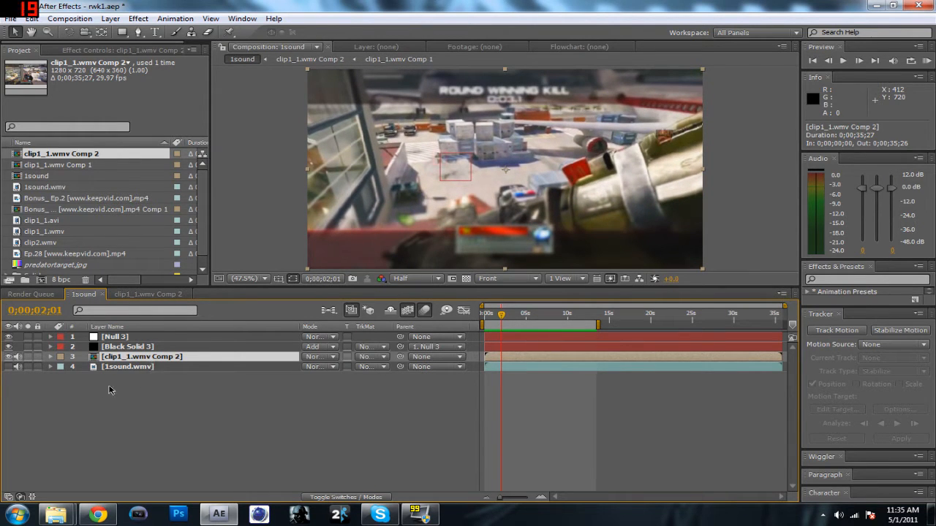
Reveal the audio waveform of the 1sound.wmv layer, scrub the footage between about 2 and 3.5 seconds, and collapse the layer.
left_click(50, 367)
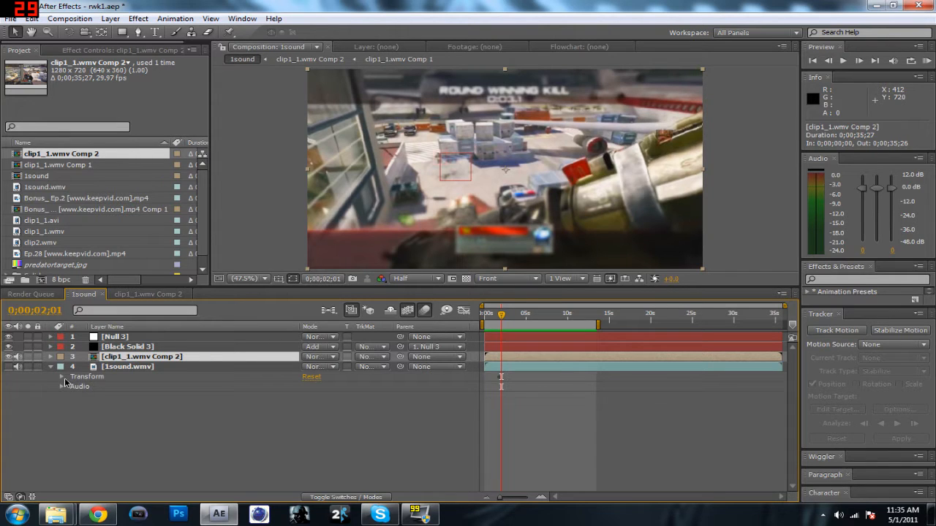
left_click(62, 377)
left_click(62, 377)
left_click(61, 386)
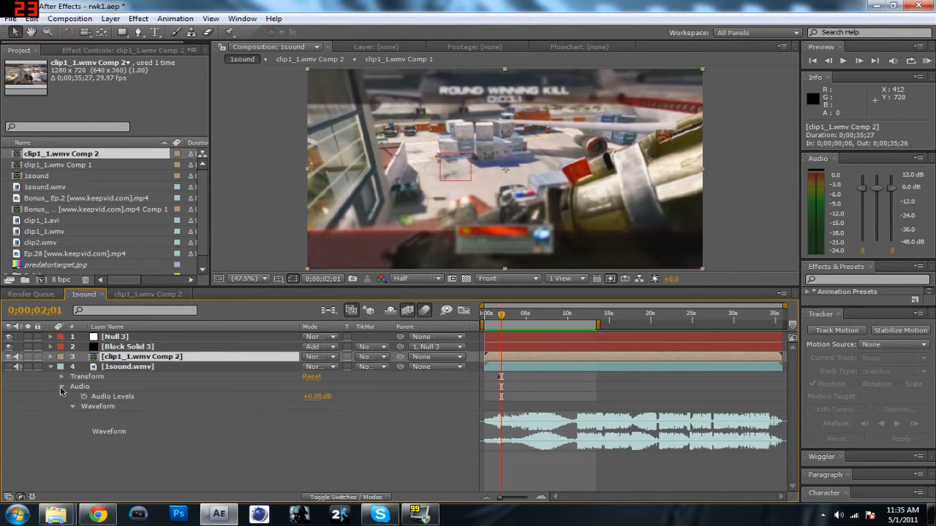
left_click(153, 368)
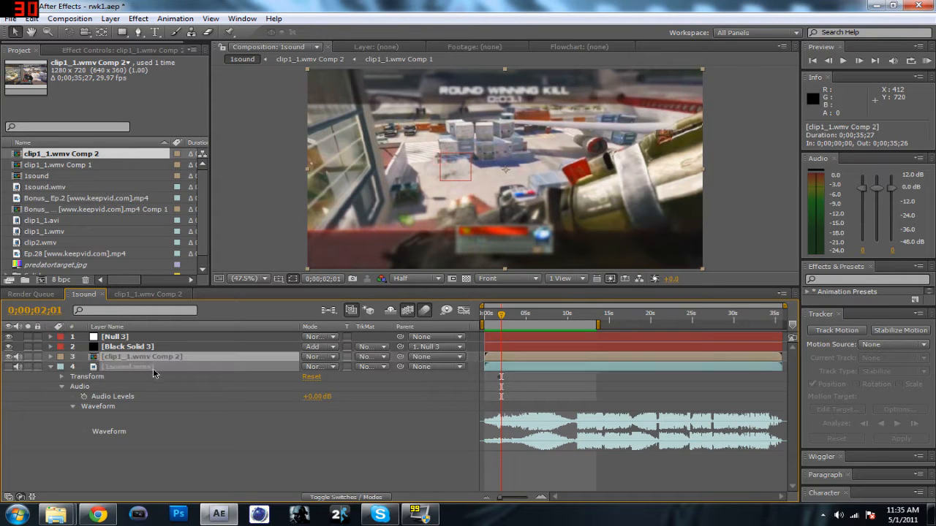
mouse_move(510, 320)
left_mouse_down()
mouse_move(486, 322)
mouse_move(577, 335)
mouse_move(518, 328)
mouse_move(506, 316)
left_mouse_up()
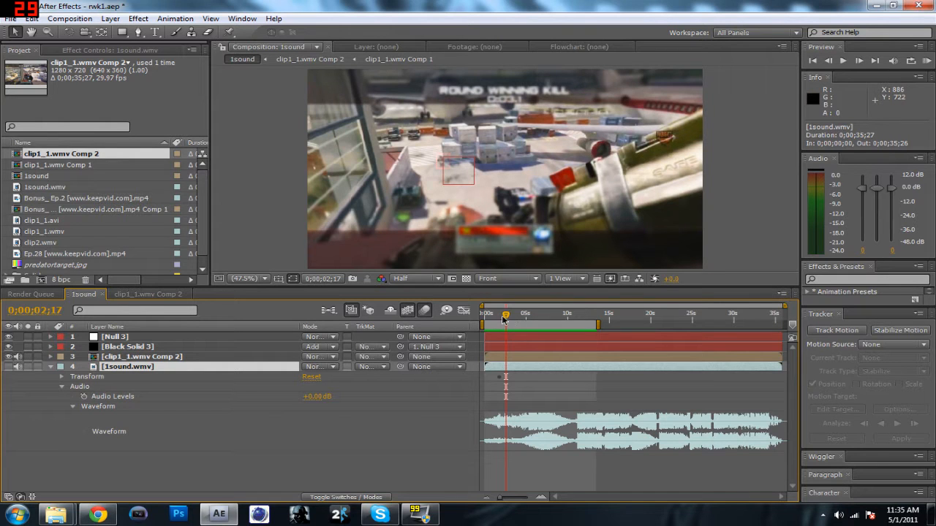
left_click_drag(506, 319, 513, 315)
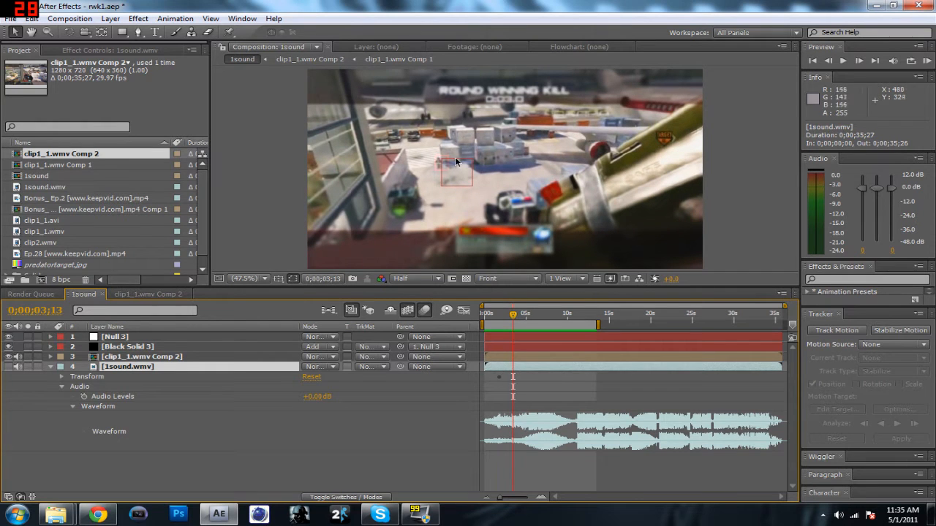
left_click(52, 367)
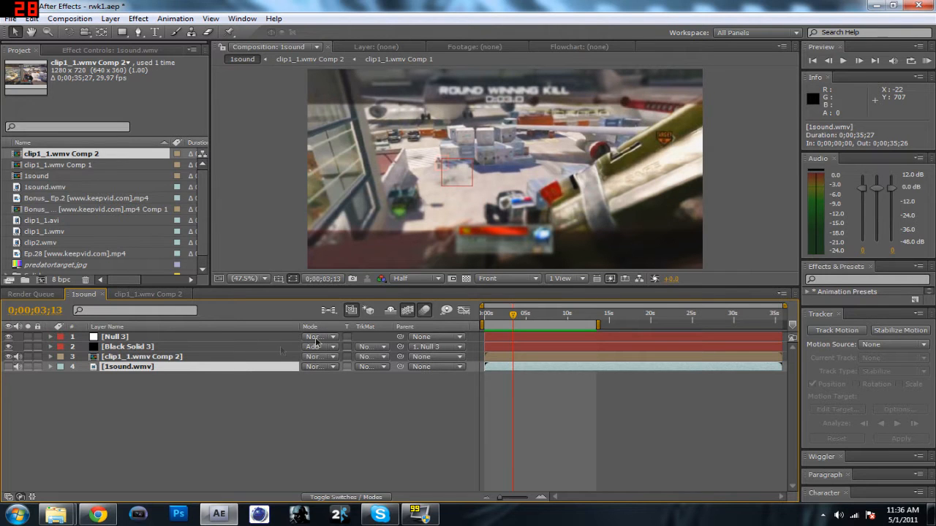
mouse_move(514, 320)
left_mouse_down()
mouse_move(491, 319)
mouse_move(504, 320)
left_mouse_up()
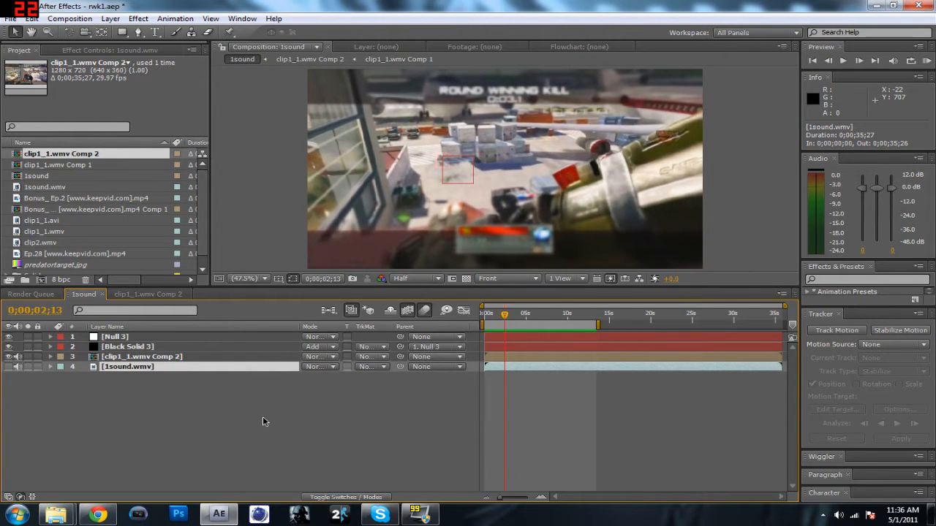
Expand the Null 3 layer's Transform properties and scrub along its Position keyframes to examine the tracked motion.
left_click(185, 358)
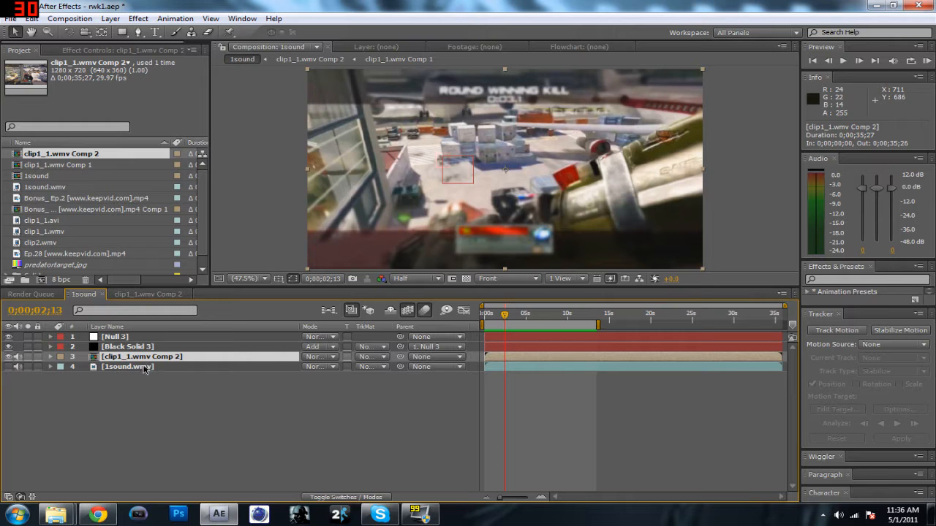
left_click(121, 339)
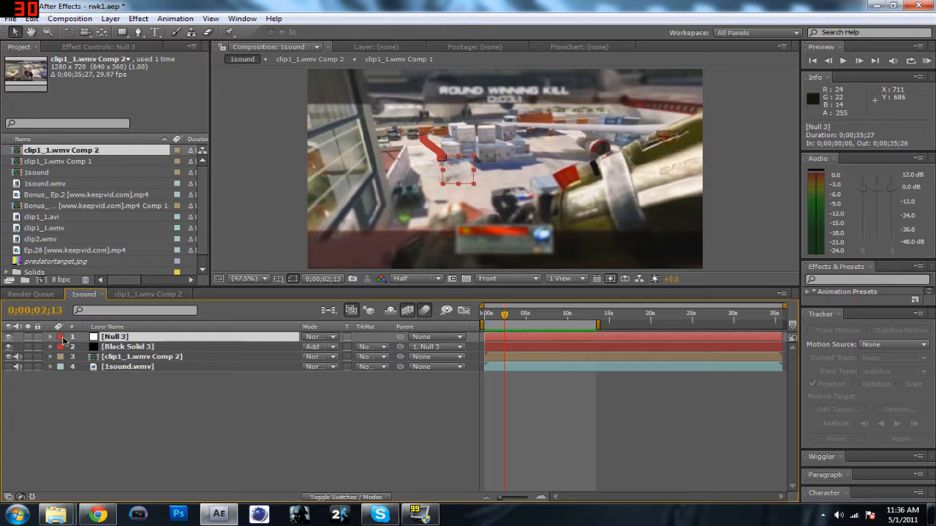
left_click(51, 337)
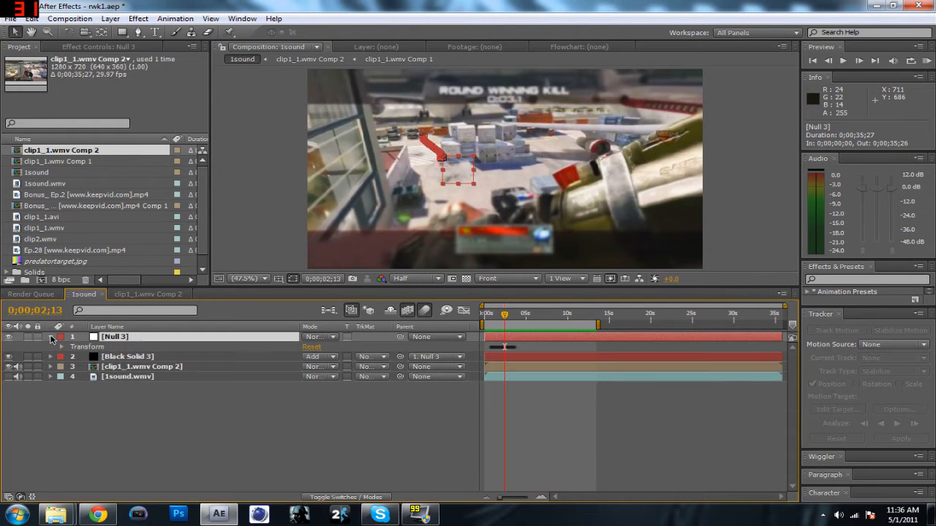
left_click(63, 347)
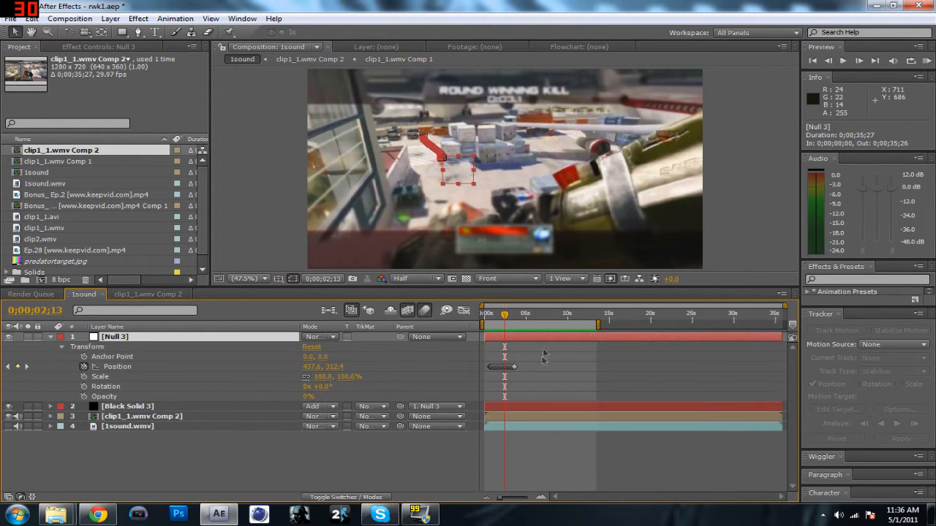
left_click_drag(504, 316, 492, 316)
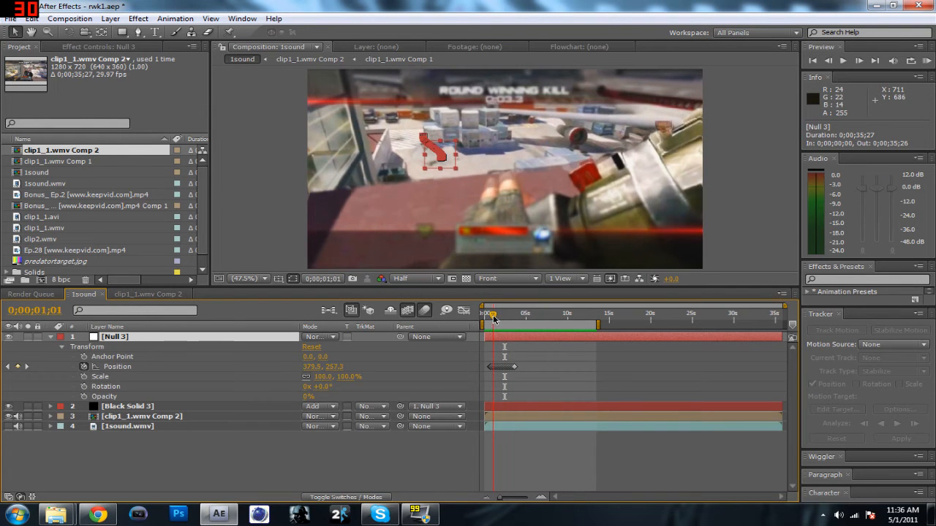
left_click_drag(492, 317, 515, 316)
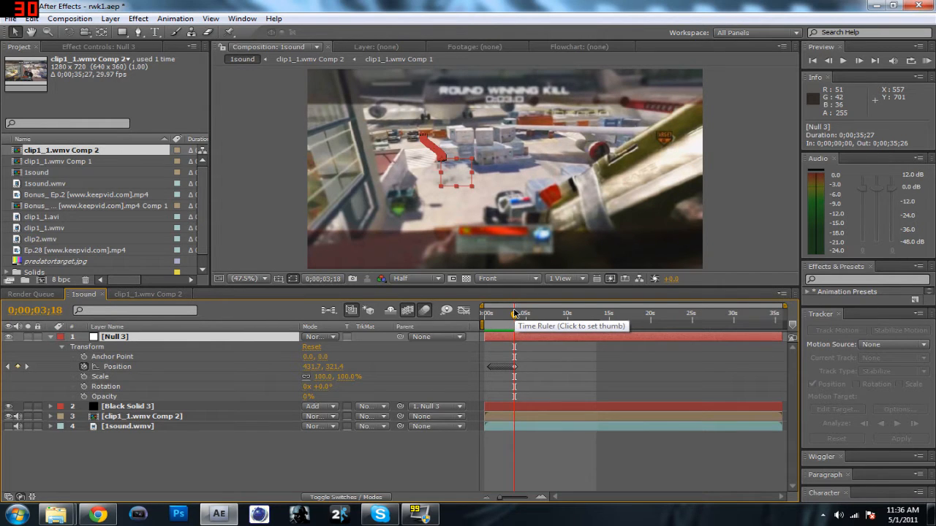
left_click(50, 336)
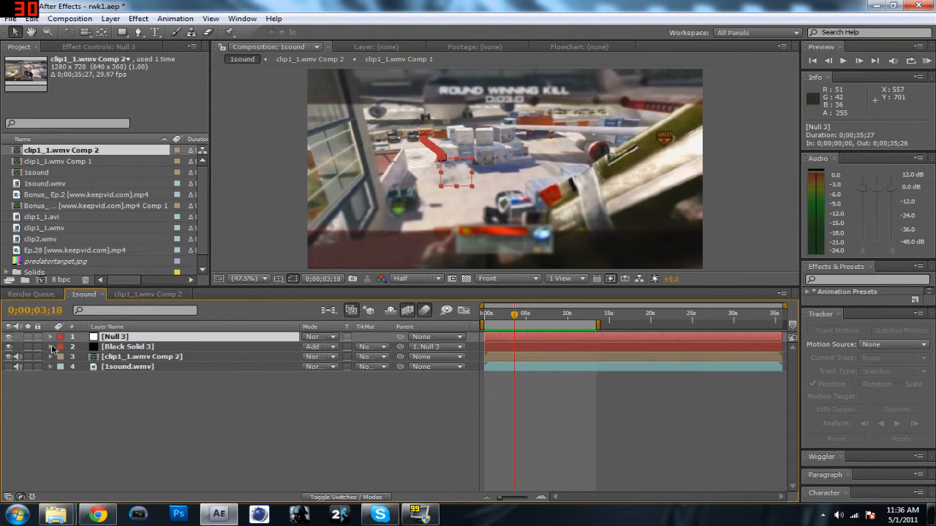
Expand the Black Solid 3 layer's Transform properties and scrub back across its Opacity keyframes.
left_click(55, 348)
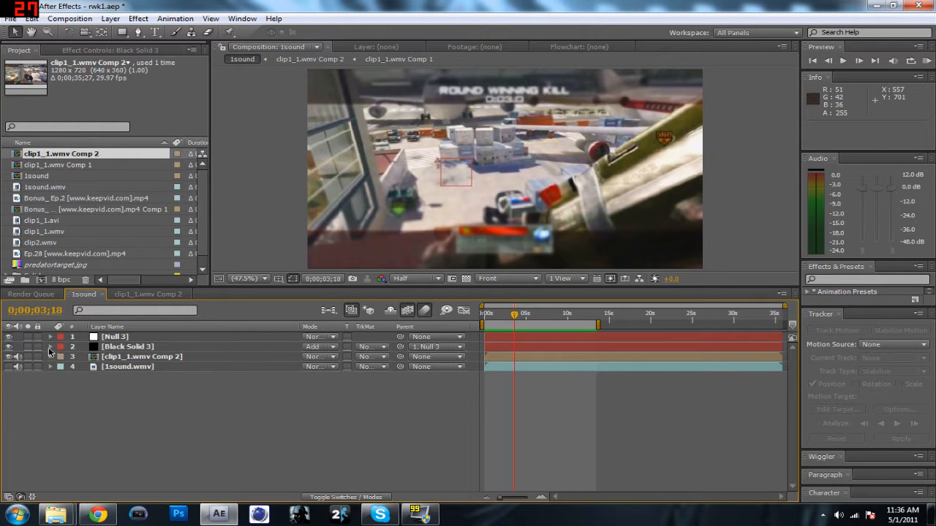
left_click(50, 347)
left_click_drag(513, 318, 511, 318)
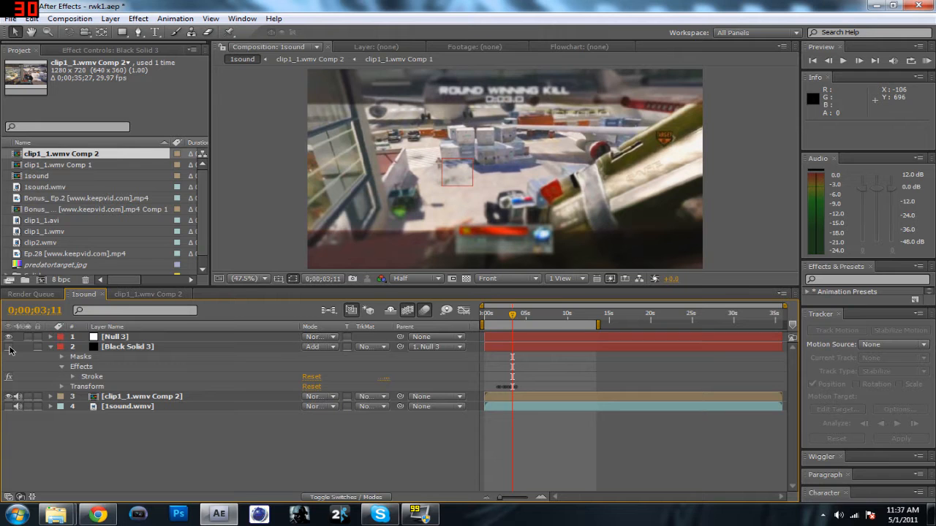
left_click(62, 386)
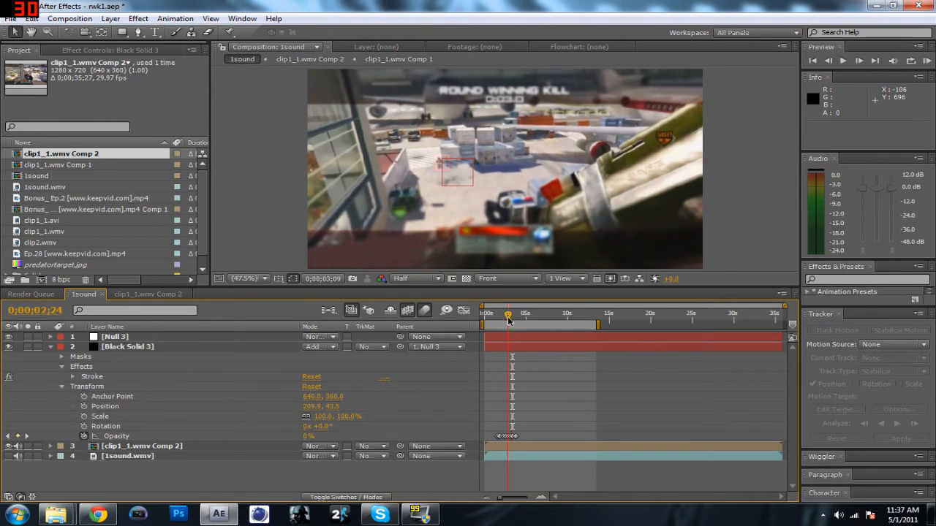
left_click_drag(520, 316, 497, 315)
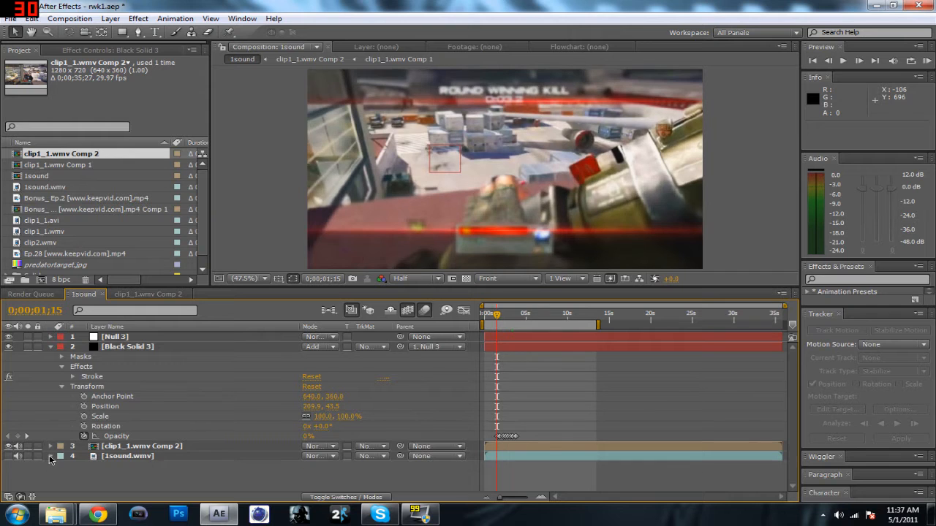
Reveal the 1sound.wmv waveform again and zoom the timeline to the first 11 seconds to compare it with the Opacity keyframes.
left_click(50, 456)
scroll(510, 437, "down", 1)
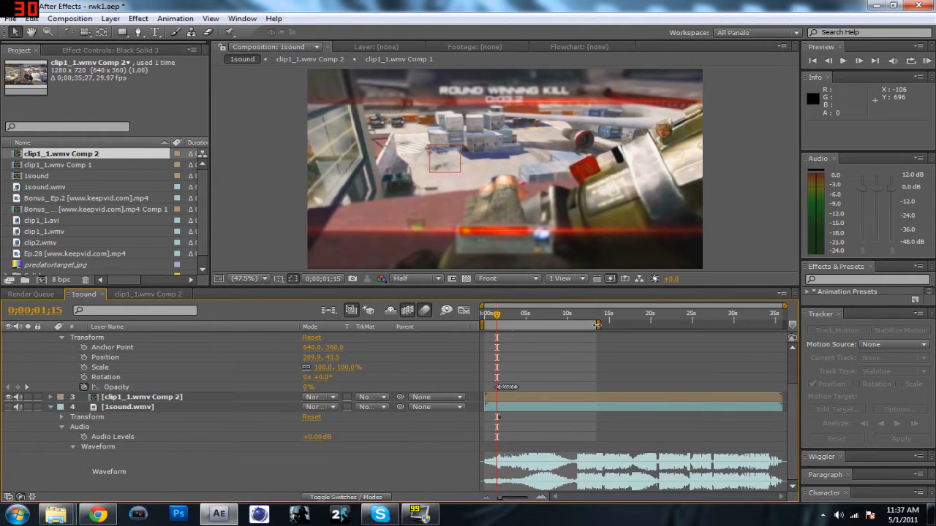
left_click_drag(784, 305, 563, 323)
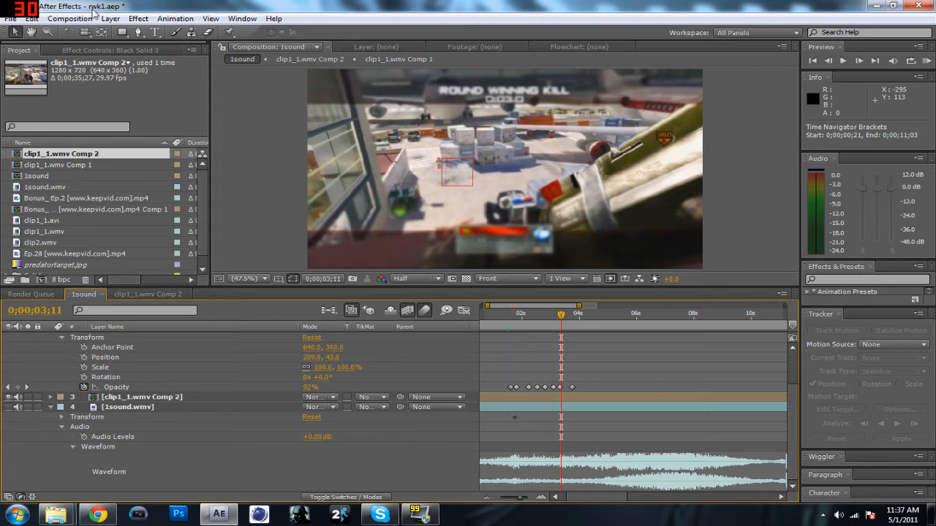
Open the project rwk2.aep from the Saves folder, discarding the changes to rwk1.aep.
left_click(9, 18)
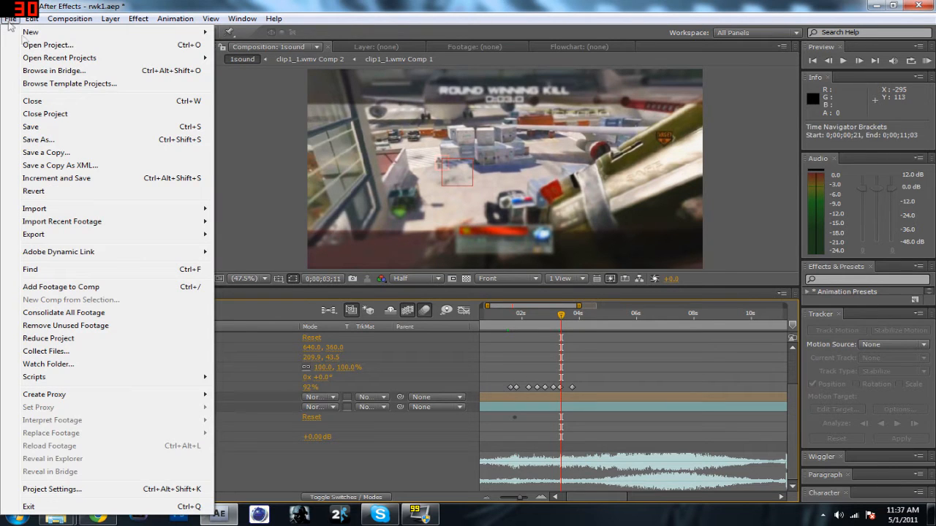
mouse_move(51, 59)
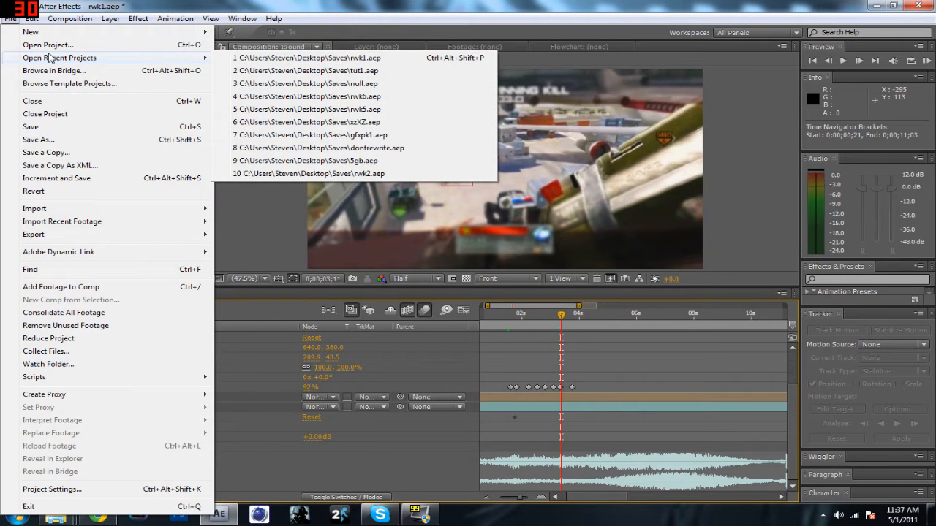
left_click(51, 45)
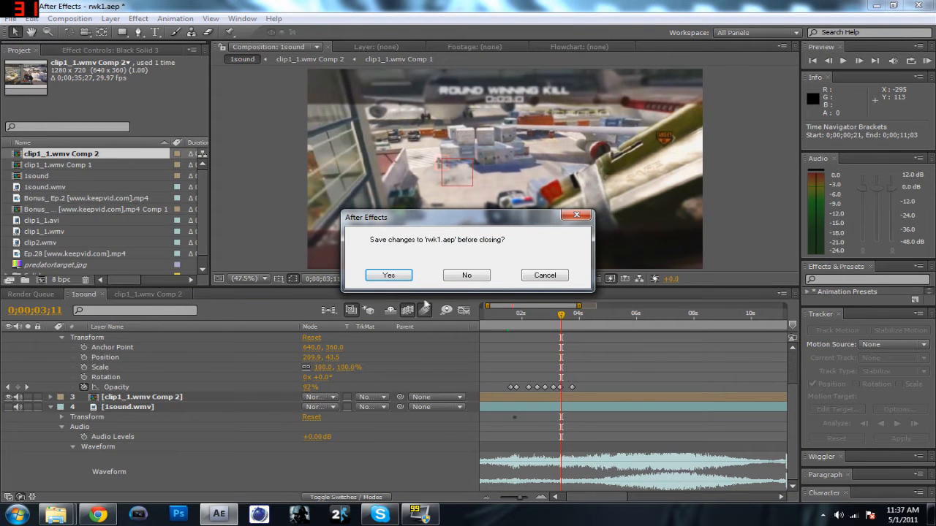
left_click(466, 275)
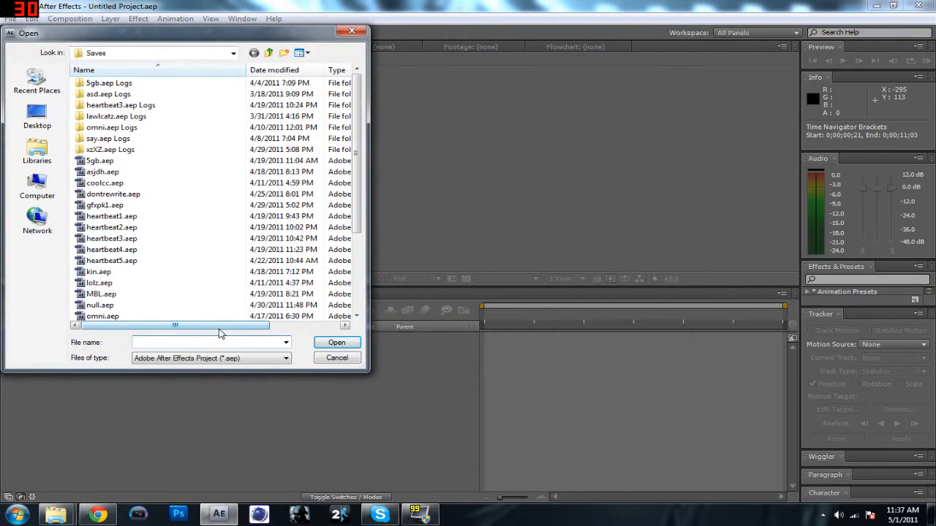
type("rwk2.aep")
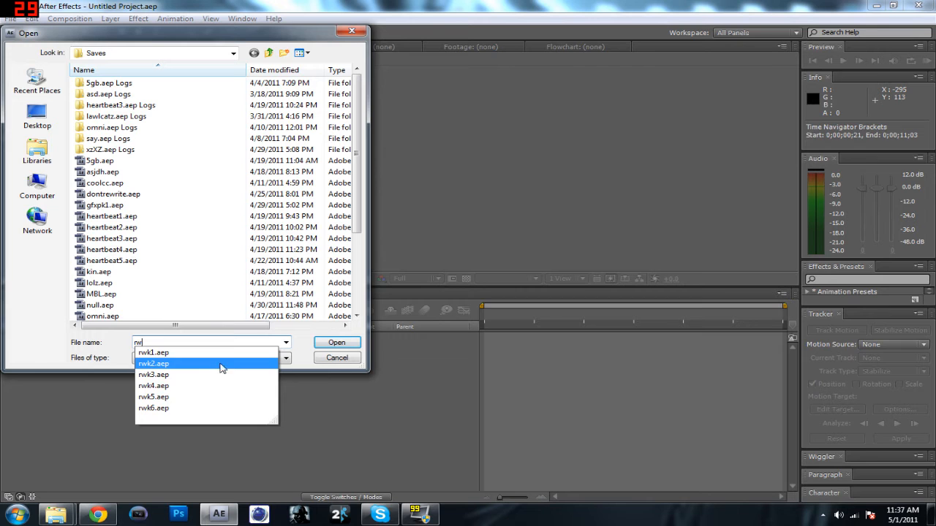
left_click(216, 364)
left_click(318, 343)
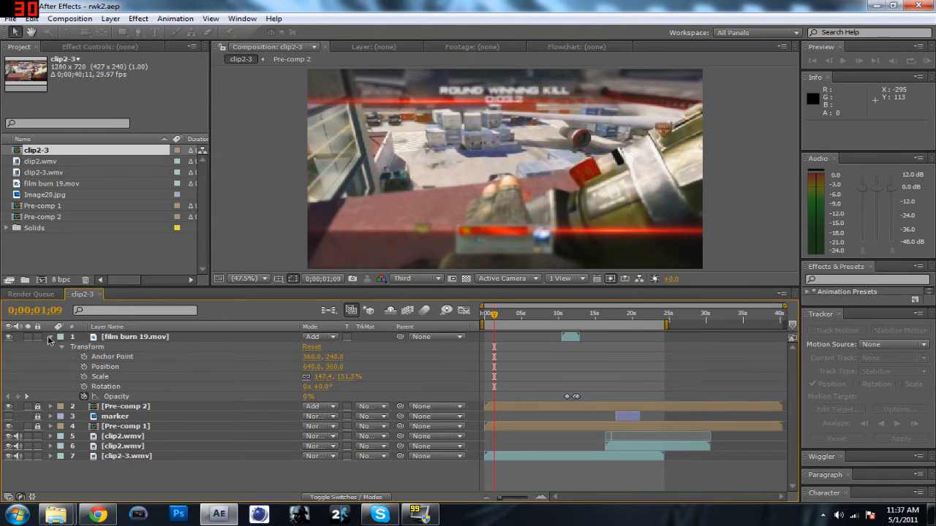
Collapse the film burn 19.mov layer and scrub through clip2-3, returning to 0;00;00;00 to preview it from the start.
left_click(49, 337)
left_click_drag(499, 316, 519, 319)
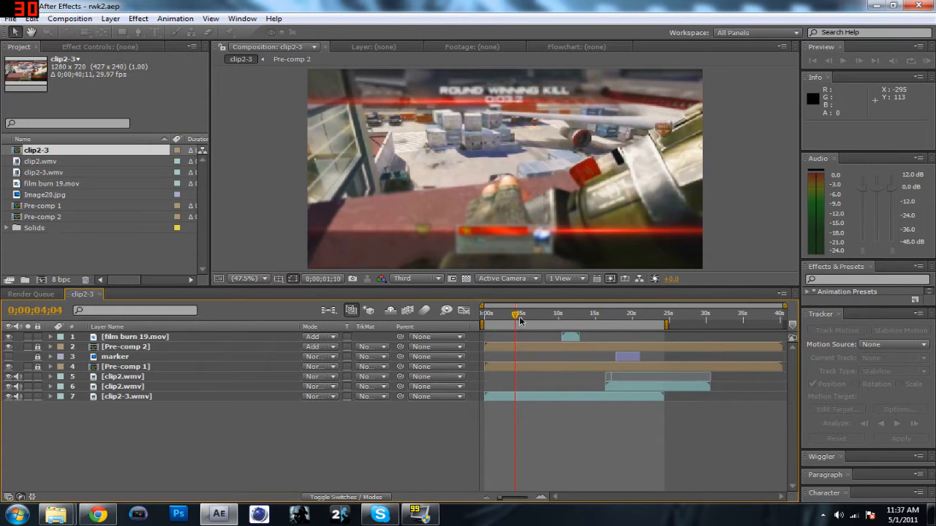
left_click(564, 324)
left_click_drag(593, 328, 497, 327)
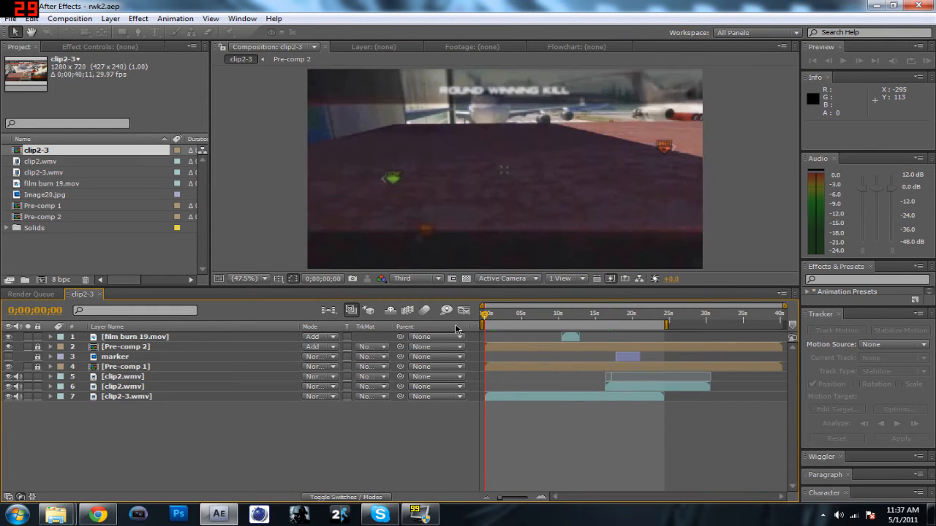
key("space")
Toggle clip2-3.wmv's visibility off and on, and do the same for film burn 19.mov at 0;00;11;29 to compare the frames.
left_click(10, 397)
left_click(10, 397)
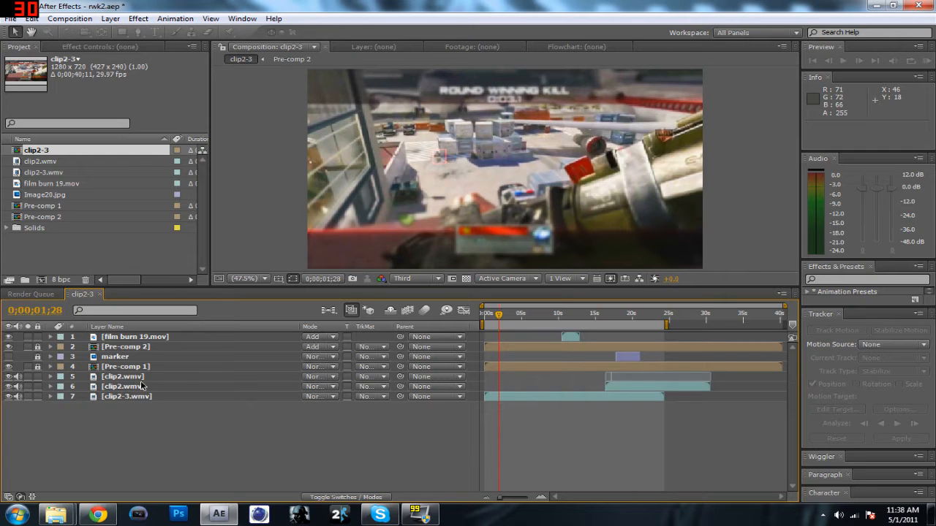
left_click_drag(499, 314, 573, 324)
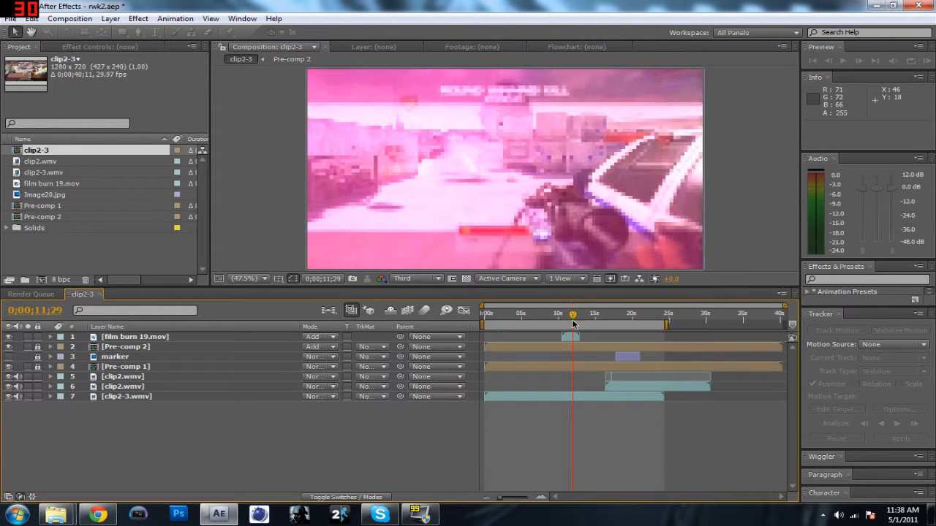
left_click(9, 337)
left_click(9, 337)
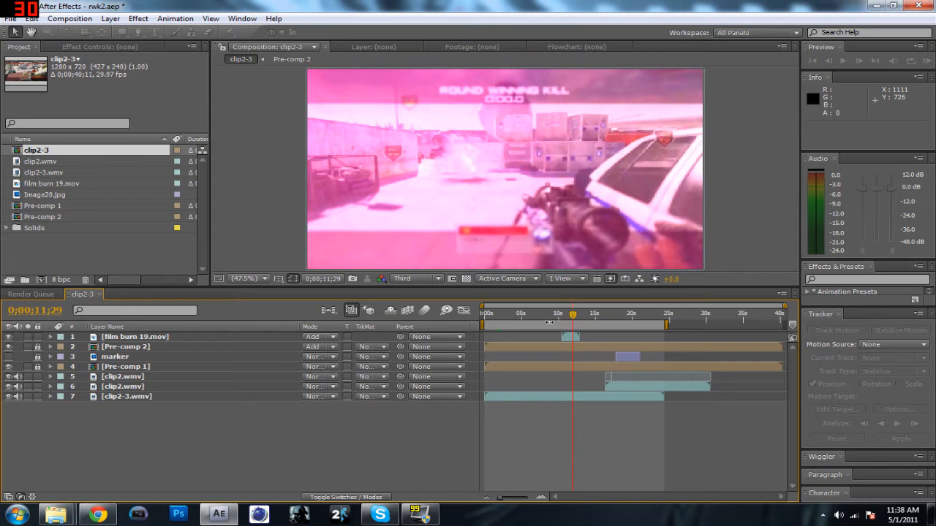
Scrub past the film burn and step frame by frame to 0;00;14;00, returning to 0;00;13;28 to examine the mirror, glitch and line-drawing effects.
left_click_drag(564, 320, 581, 334)
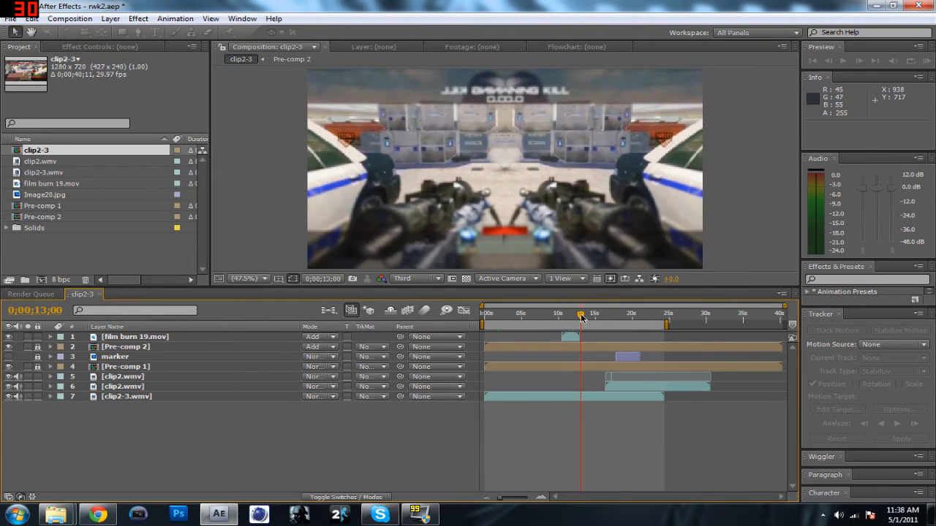
left_click_drag(582, 318, 583, 309)
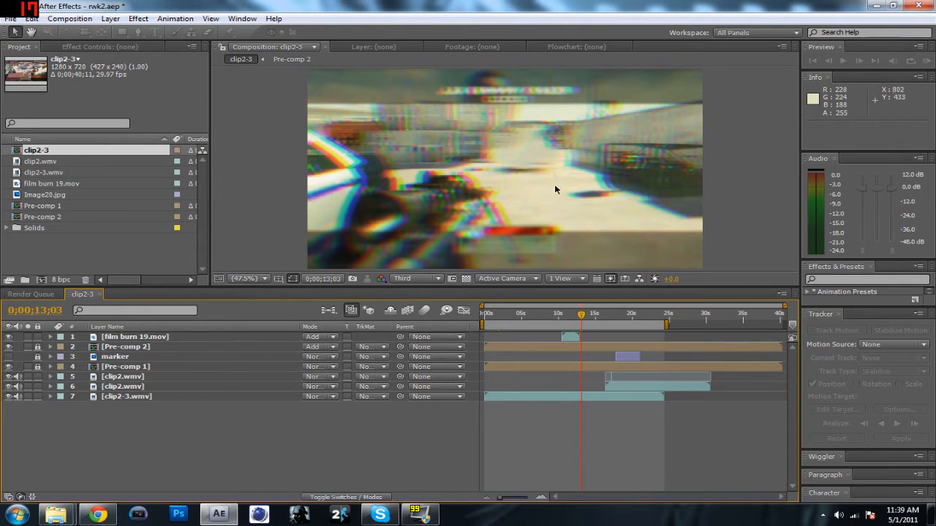
key("Page_Down")
key("Page_Down")
key("Page_Down")
key("Page_Down")
key("Page_Down")
key("Page_Down")
key("Page_Down")
key("Page_Down")
key("Page_Down")
key("Page_Down")
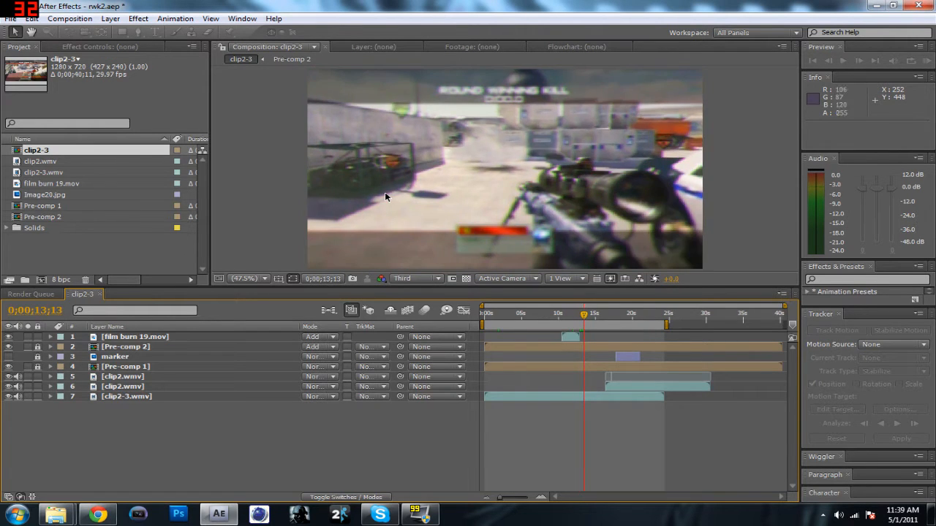
key("Page_Down")
key("Page_Down")
key("Page_Down")
key("Page_Down")
key("Page_Down")
key("Page_Down")
key("Page_Down")
key("Page_Down")
key("Page_Down")
key("Page_Down")
key("Page_Down")
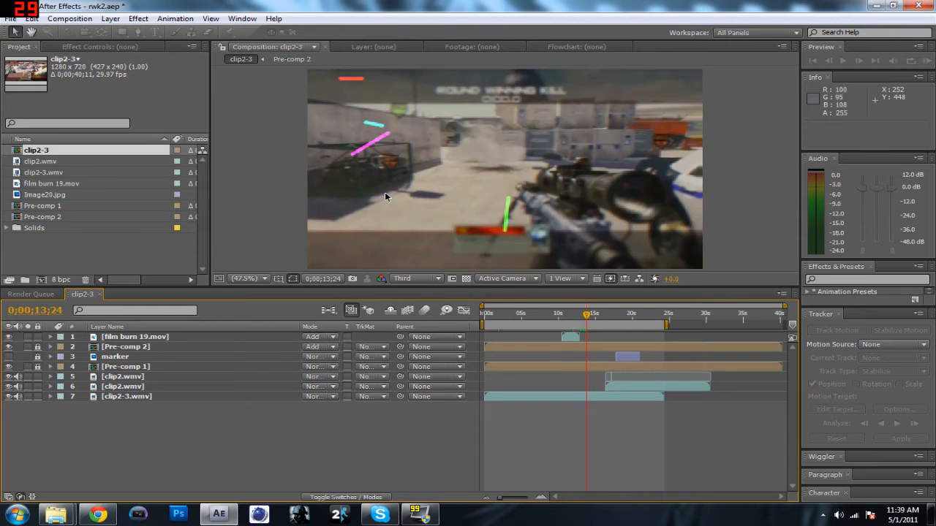
key("Page_Down")
key("Page_Down")
key("Page_Down")
key("Page_Down")
key("Page_Down")
key("Page_Down")
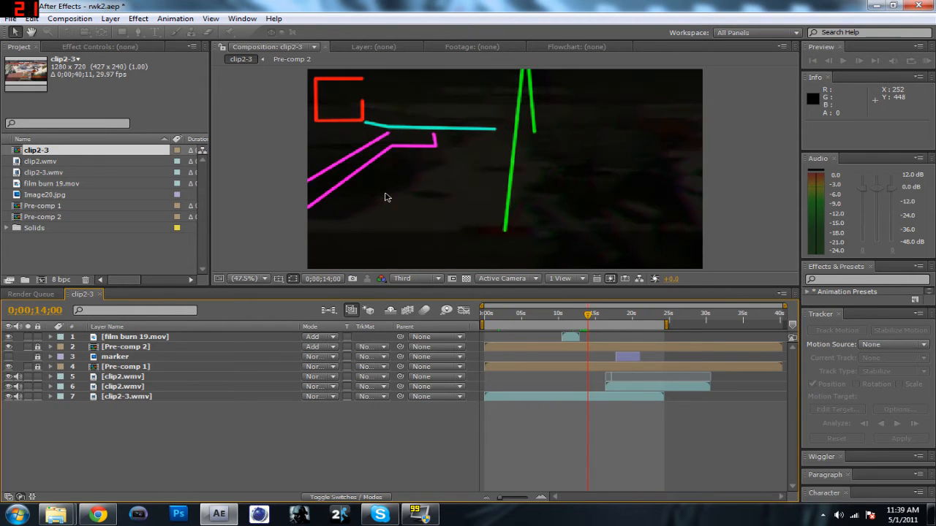
key("Page_Up")
key("Page_Up")
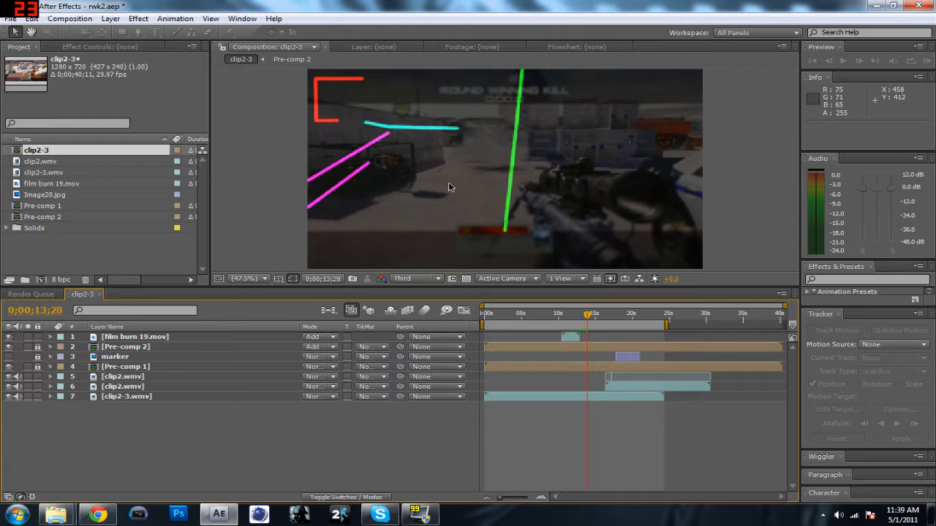
Unlock the Pre-comp 1 layer in clip2-3 and open its composition.
left_click(136, 369)
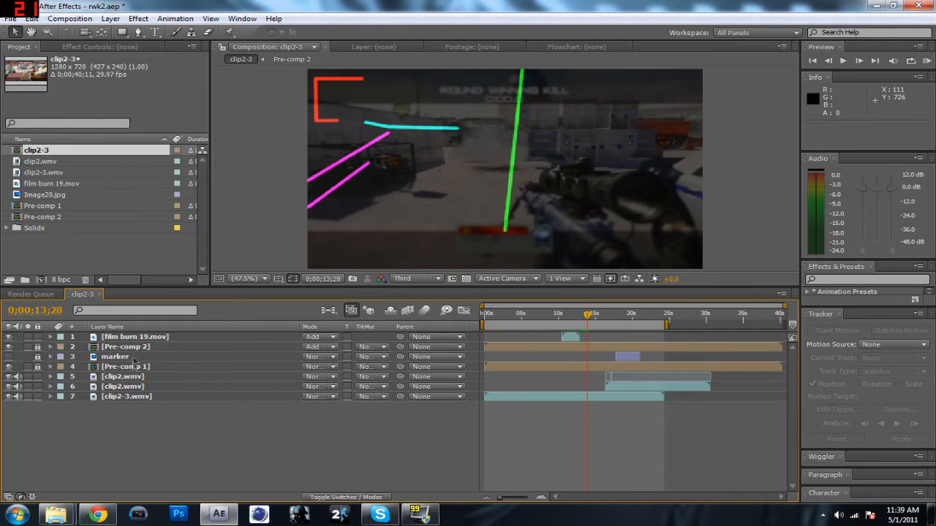
left_click(137, 346)
left_click(37, 366)
double_click(151, 367)
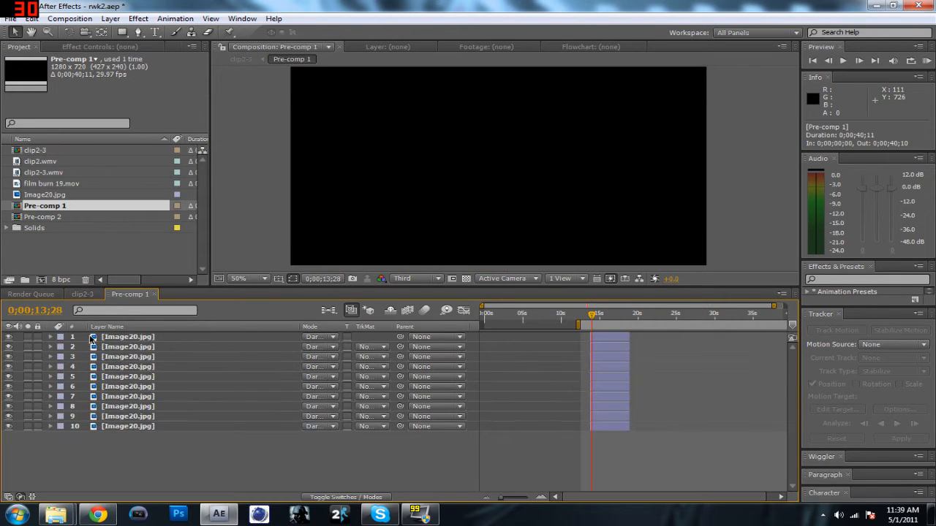
Return to clip2-3, unlock the Pre-comp 2 layer and open its composition.
left_click(82, 294)
double_click(125, 347)
left_click(83, 294)
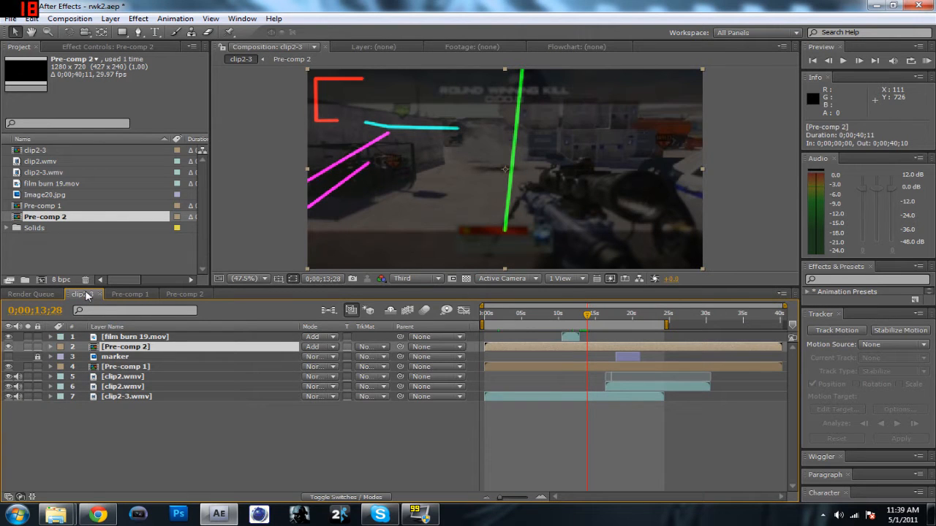
double_click(133, 348)
Select Black Solid 3, Black Solid 2 and Black Solid 1 in turn to examine the mask outlines on each.
left_click(138, 337)
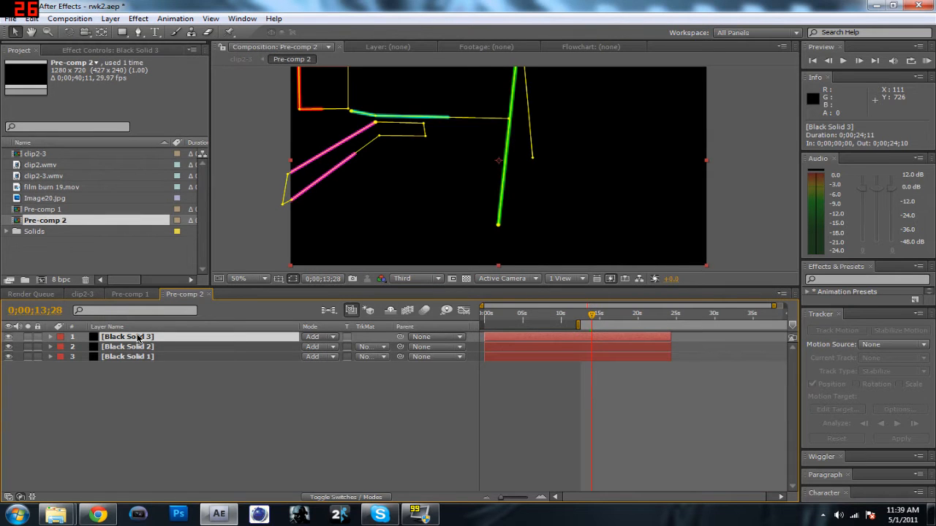
left_click(134, 347)
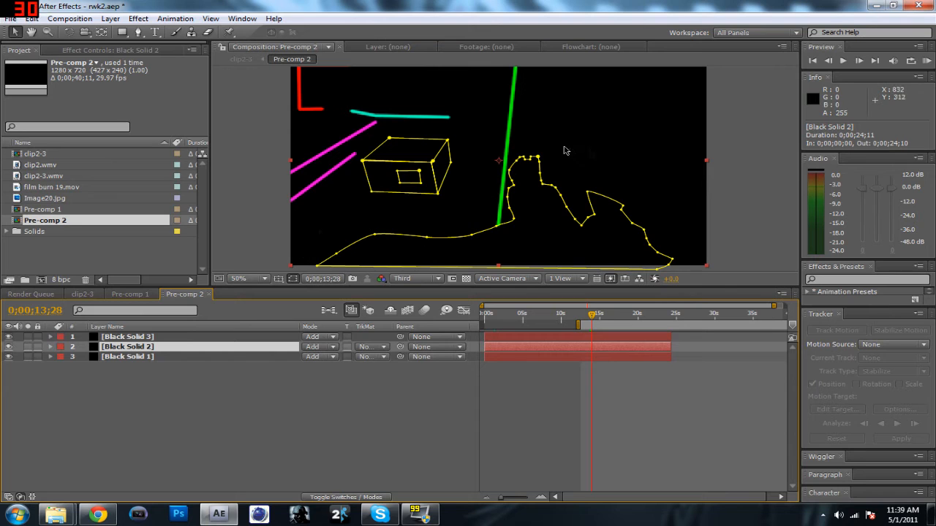
left_click(179, 356)
left_click(176, 347)
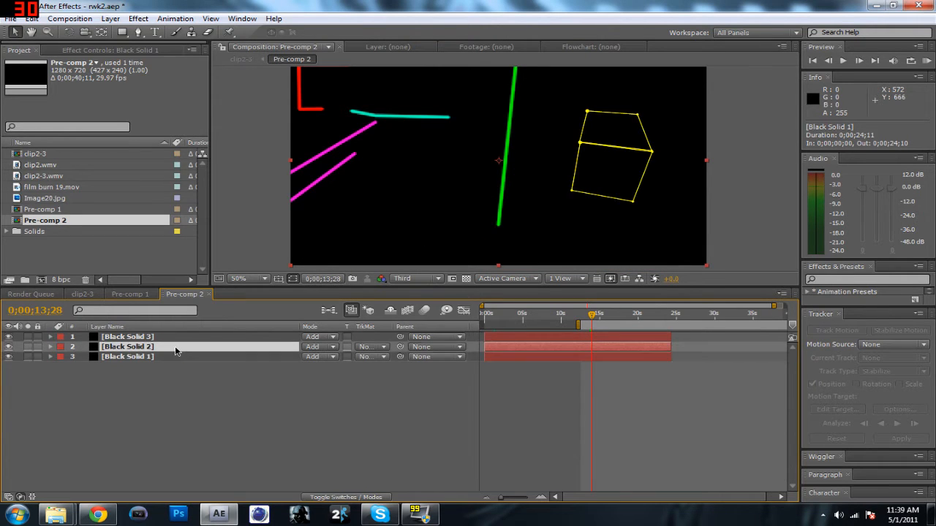
left_click(163, 358)
Expand the Masks groups of Black Solid 1, Black Solid 2 and Black Solid 3 to list their masks.
left_click(54, 365)
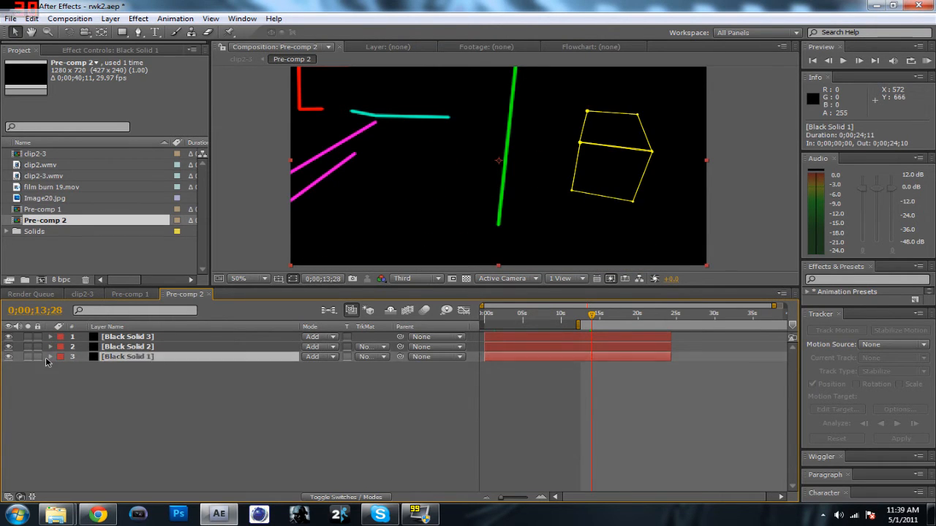
left_click(48, 356)
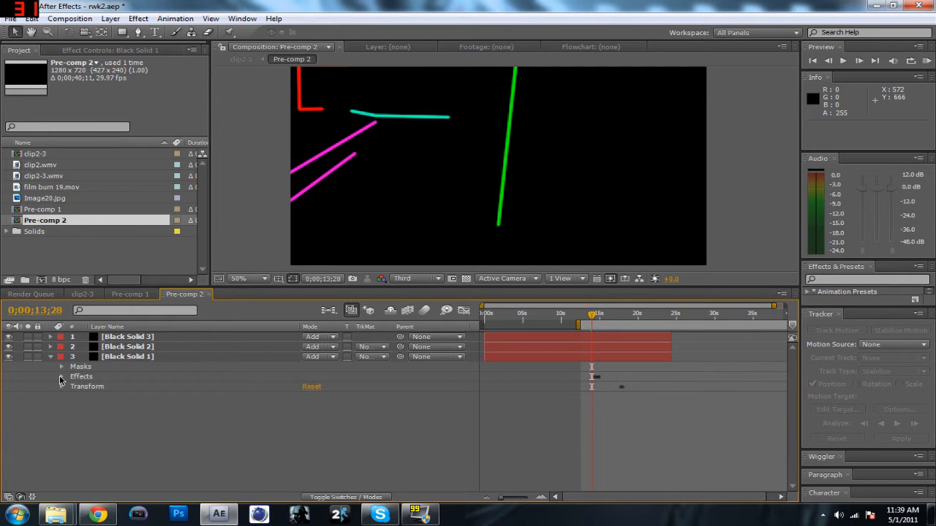
left_click(60, 366)
left_click(51, 346)
left_click(61, 356)
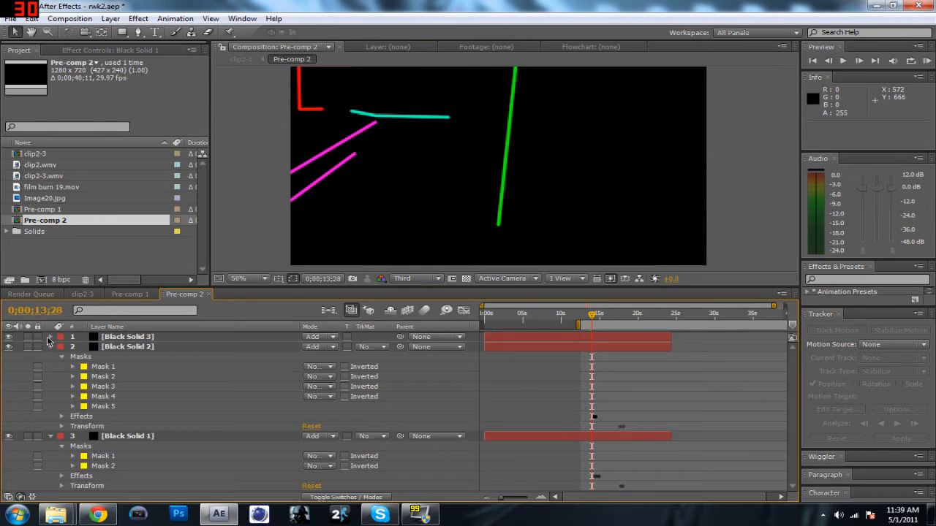
left_click(50, 337)
left_click(62, 347)
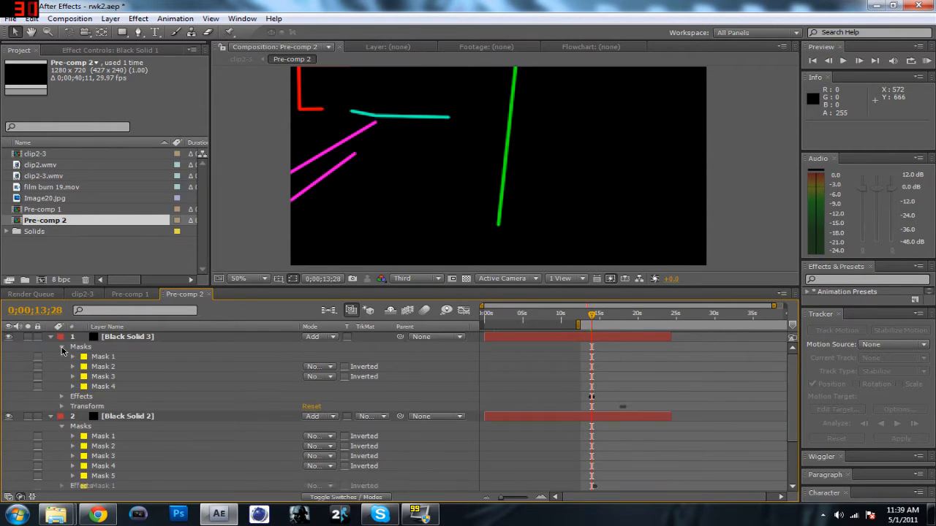
Select Black Solid 2's masks one after another, from Mask 5 to Mask 1, to see which shape each one outlines.
scroll(789, 387, "down", 3)
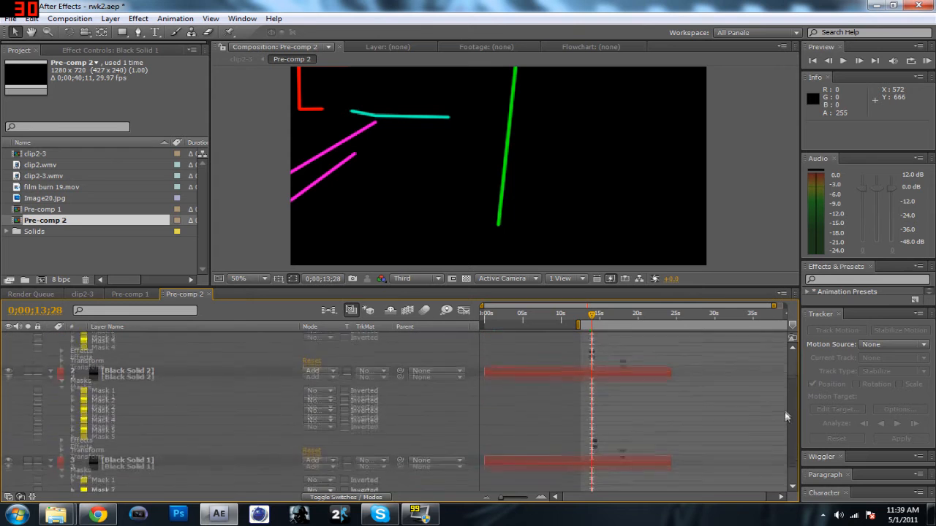
left_click(146, 444)
left_click(122, 413)
left_click(120, 404)
left_click(121, 395)
left_click(120, 384)
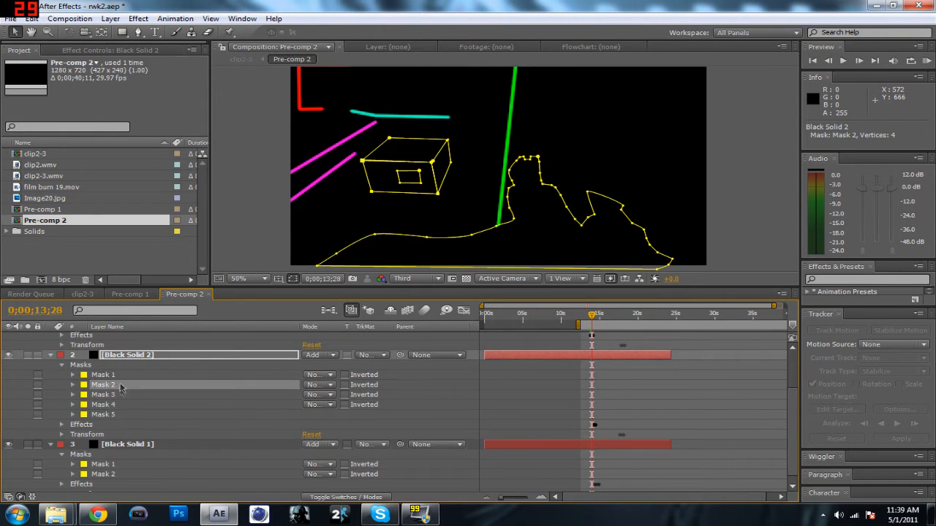
left_click(121, 374)
Collapse the Black Solid 3 and Black Solid 2 layers in Pre-comp 2.
scroll(790, 421, "up", 3)
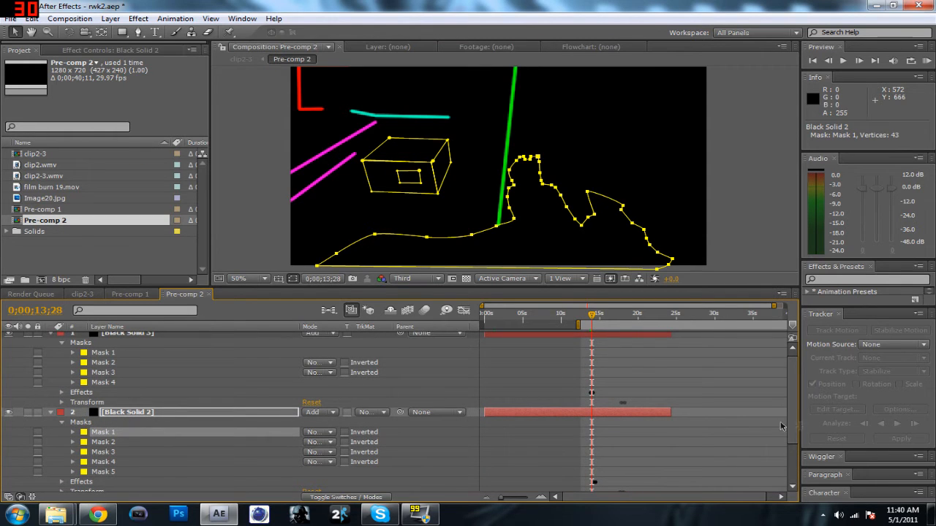
scroll(793, 424, "up", 1)
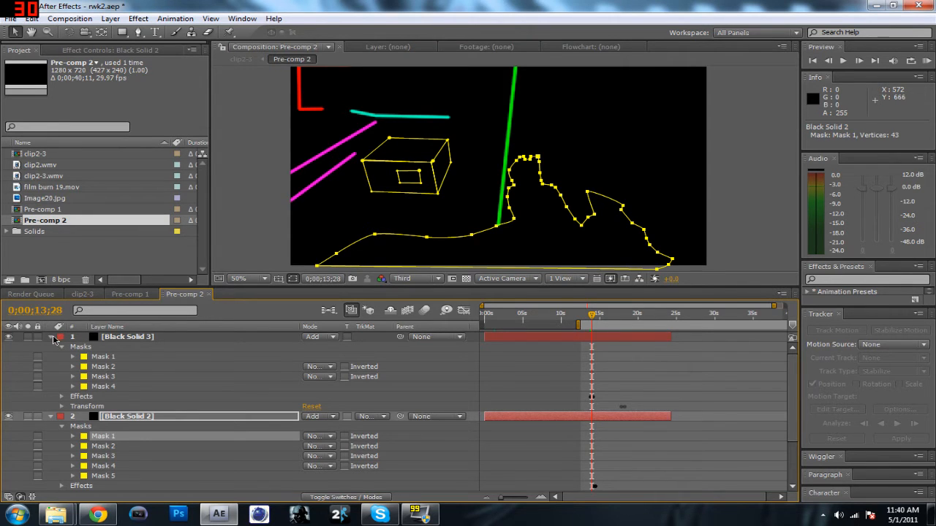
left_click(50, 337)
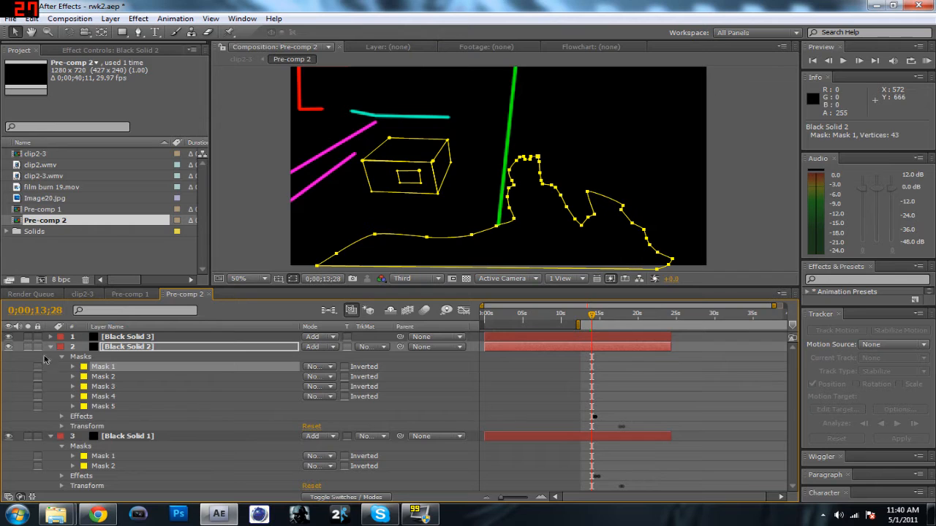
left_click(50, 346)
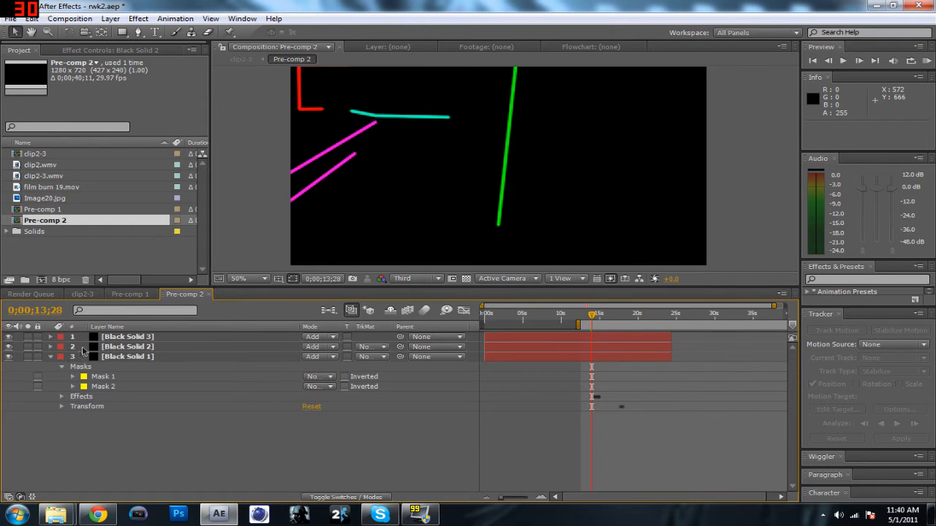
Expand the Effects groups of Black Solid 1, Black Solid 2 and Black Solid 3 to examine the Stroke effects matching their masks.
left_click(58, 365)
left_click(61, 376)
left_click(60, 376)
left_click(60, 373)
left_click(92, 389)
left_click(93, 396)
left_click(49, 346)
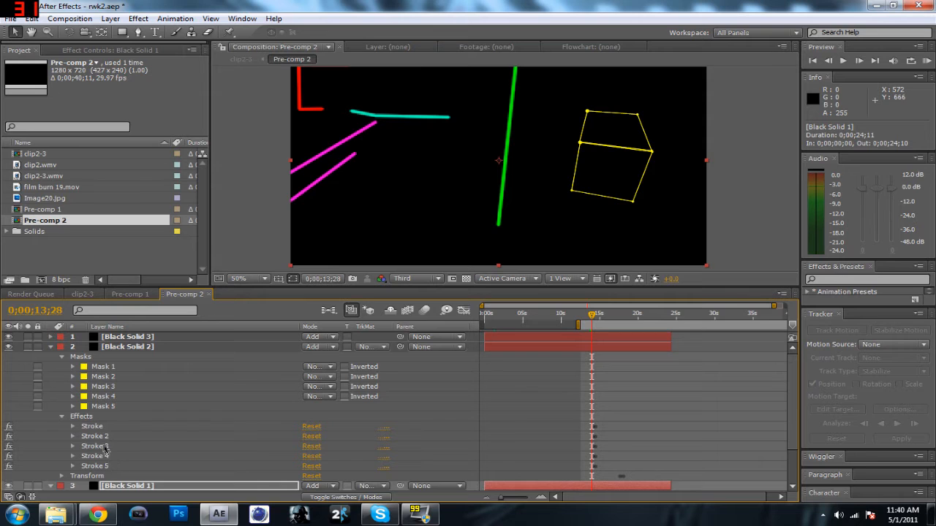
left_click(47, 336)
left_click(50, 337)
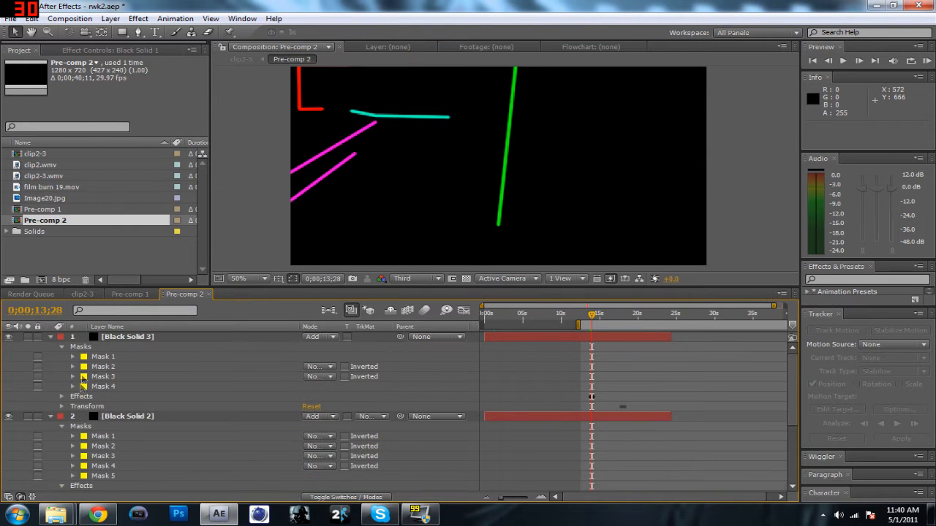
left_click(63, 396)
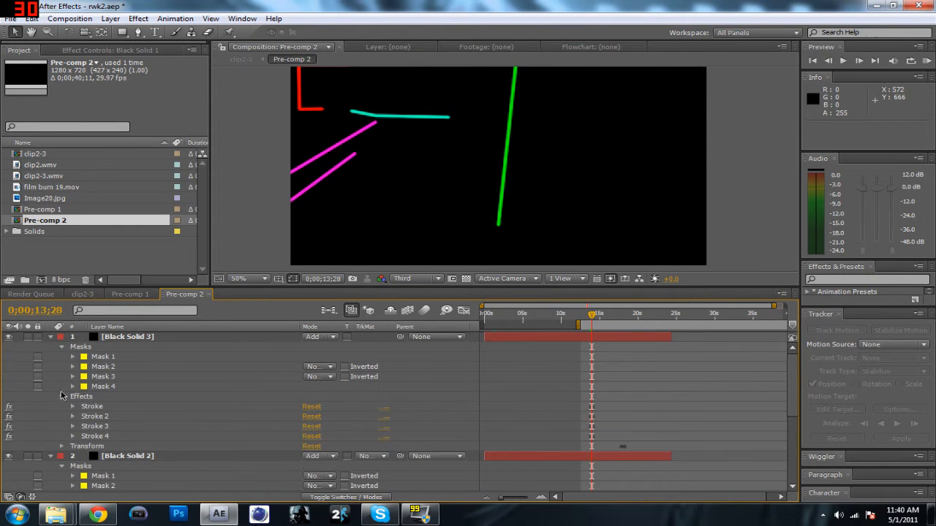
Collapse all three Black Solid layers and scrub Pre-comp 2 around 0;00;14;12 to examine the strokes being drawn.
left_click(51, 337)
left_click(52, 348)
left_click(52, 356)
mouse_move(594, 316)
left_mouse_down()
mouse_move(582, 315)
mouse_move(595, 322)
left_mouse_up()
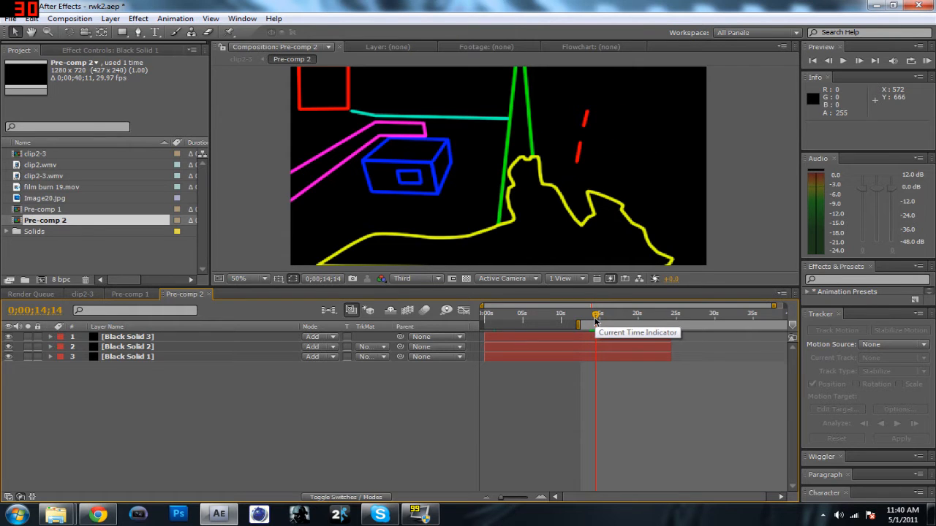
left_click_drag(595, 320, 596, 320)
Check the Image20.jpg layers in Pre-comp 1, and return to Pre-comp 2 to scrub its stroke animation to 0;00;15;00.
left_click(132, 294)
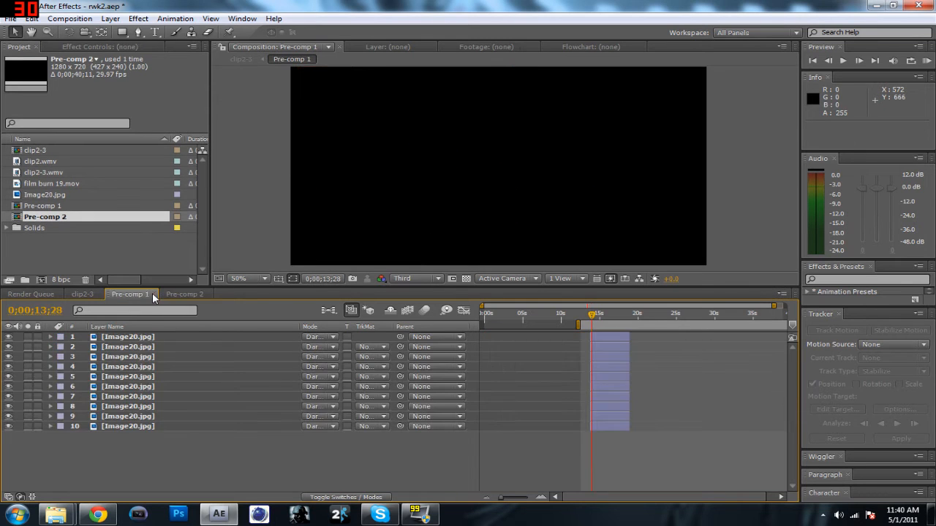
left_click(185, 294)
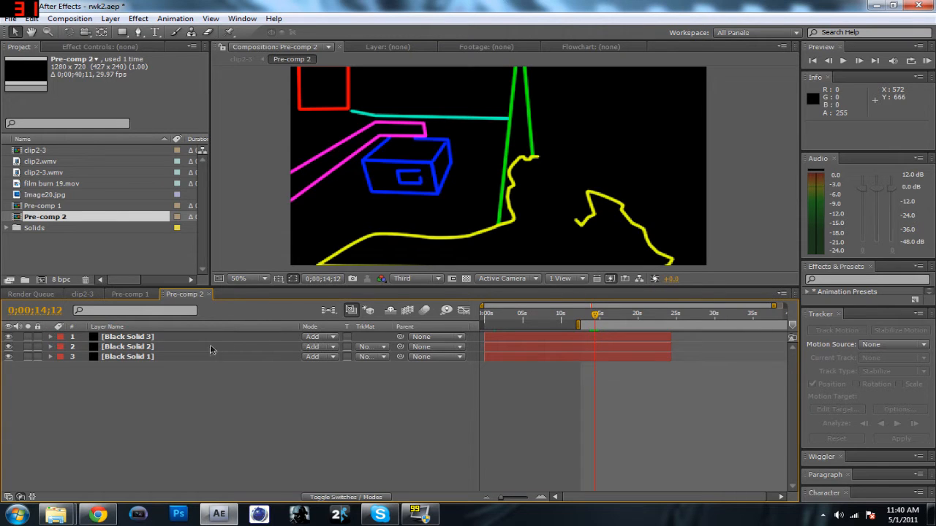
left_click(598, 319)
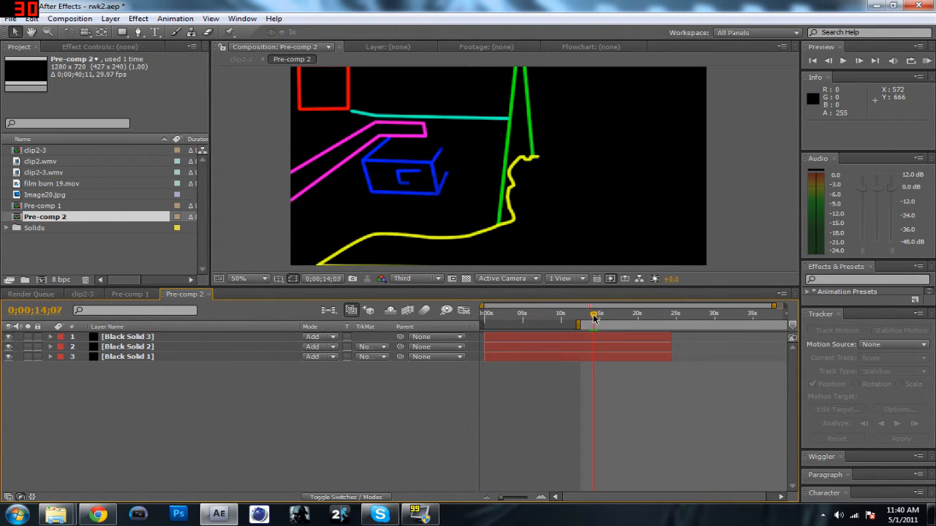
left_click_drag(598, 319, 601, 319)
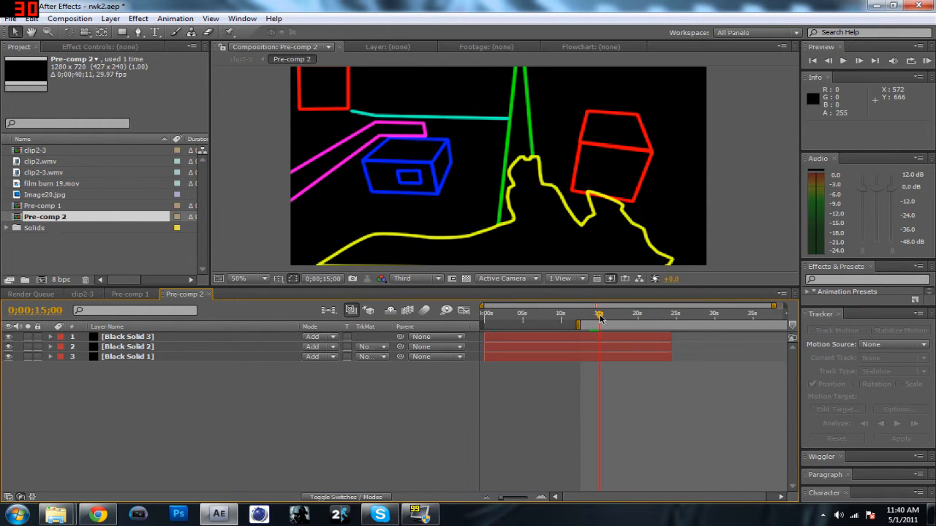
Return to clip2-3, check its clip2-3.wmv and Pre-comp 2 layers, and open the Pre-comp 1 layer.
left_click(129, 294)
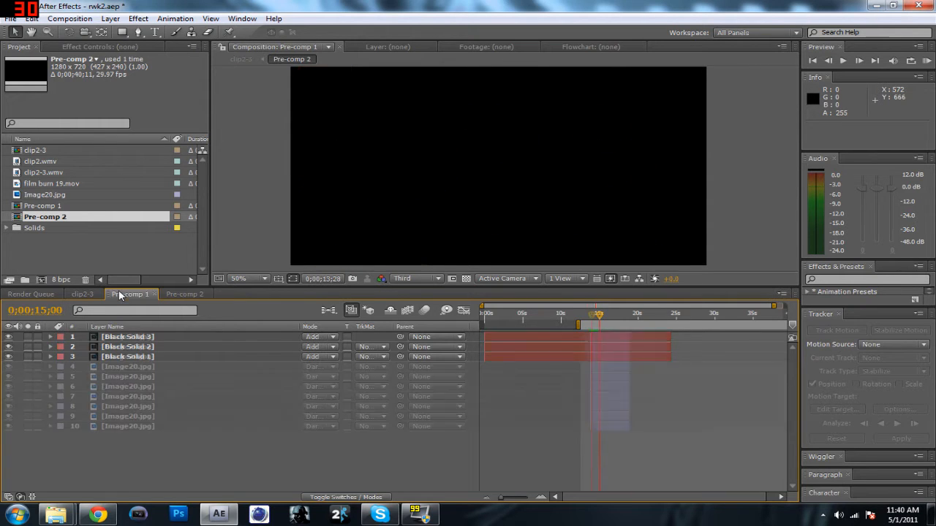
left_click(80, 293)
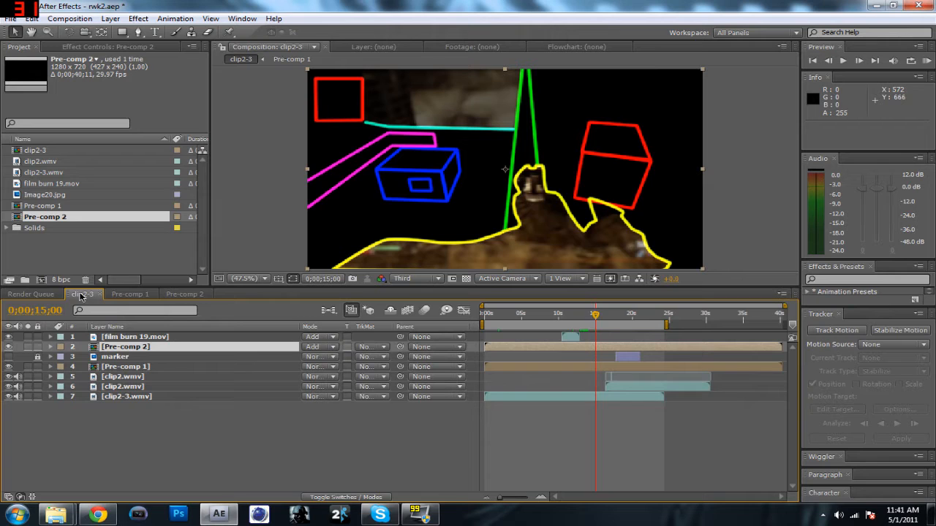
left_click(144, 398)
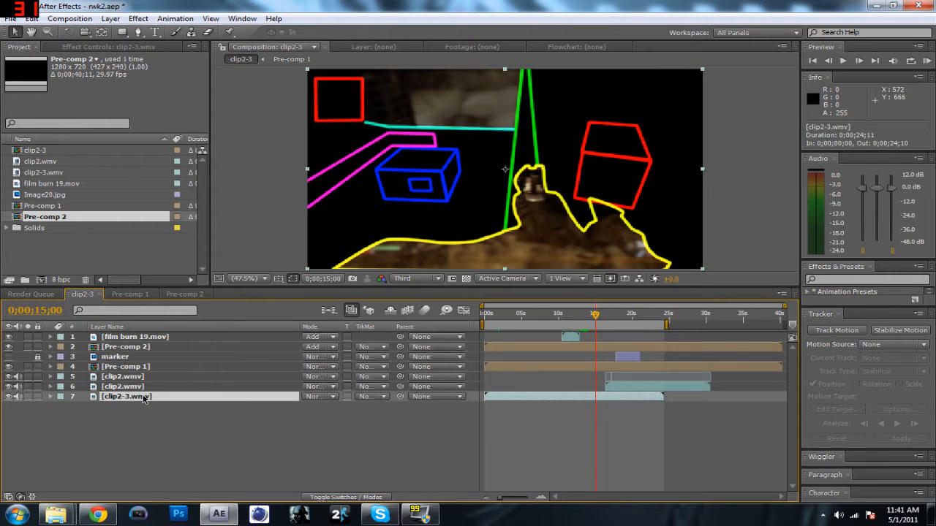
left_click(154, 349)
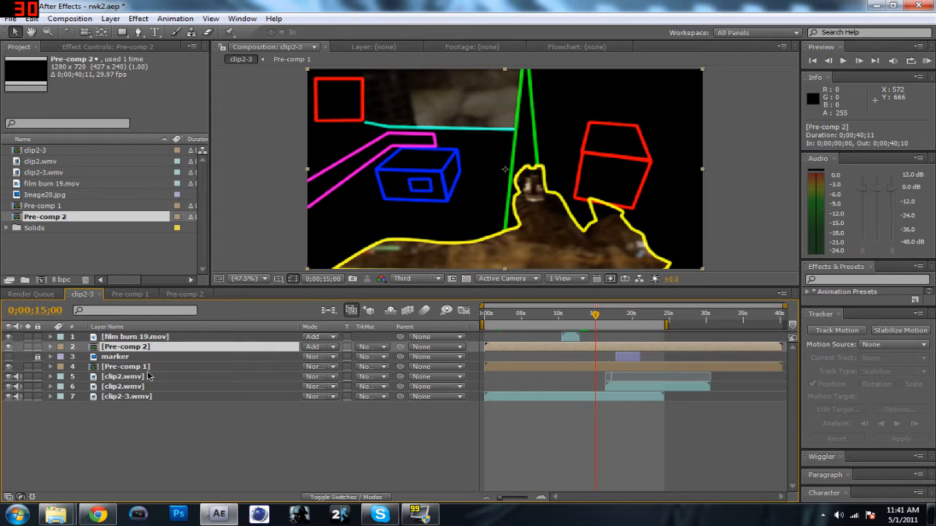
double_click(148, 366)
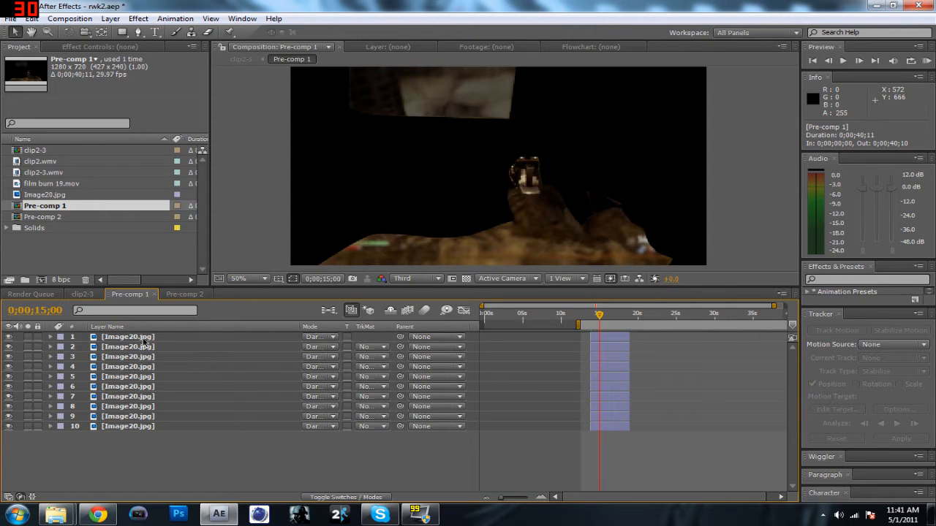
Hide all ten Image20.jpg layers in Pre-comp 1 and examine the Transform properties and Opacity keyframes of layer 1.
left_click_drag(8, 336, 9, 347)
left_click_drag(9, 385, 9, 431)
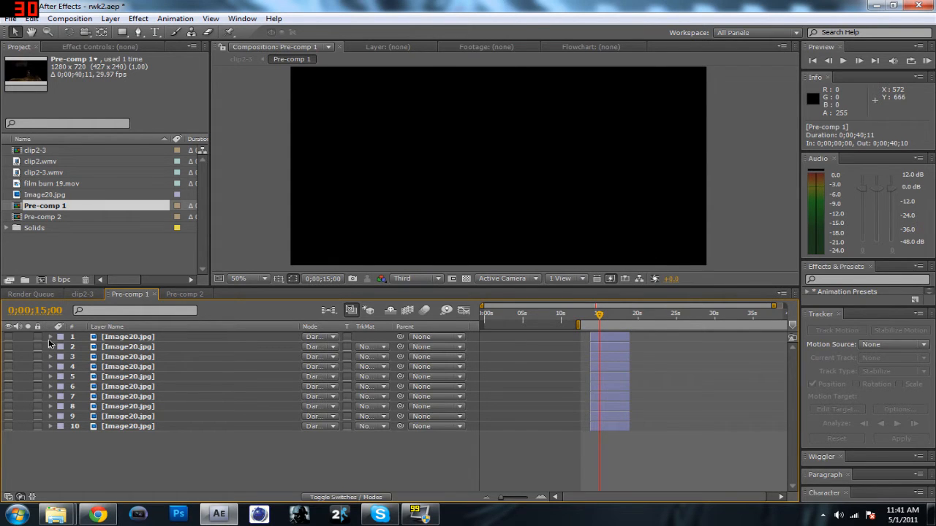
left_click(49, 337)
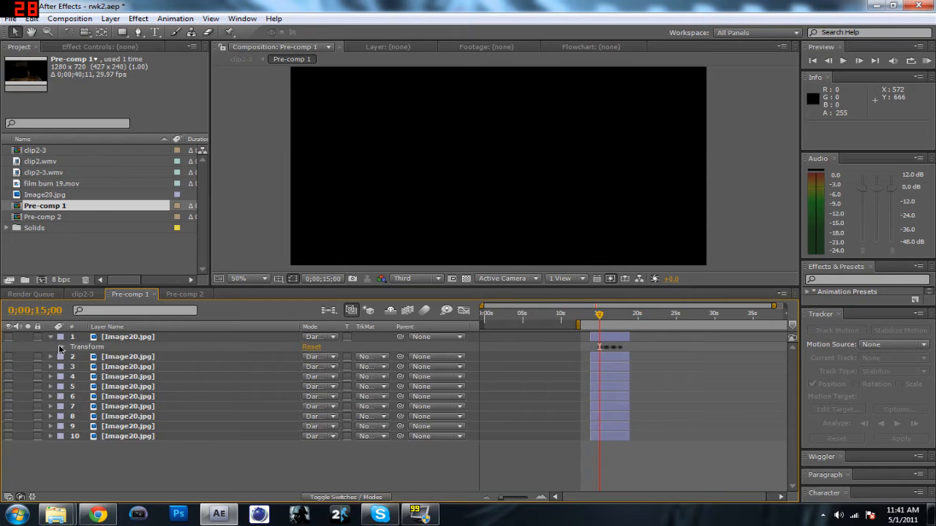
left_click(61, 346)
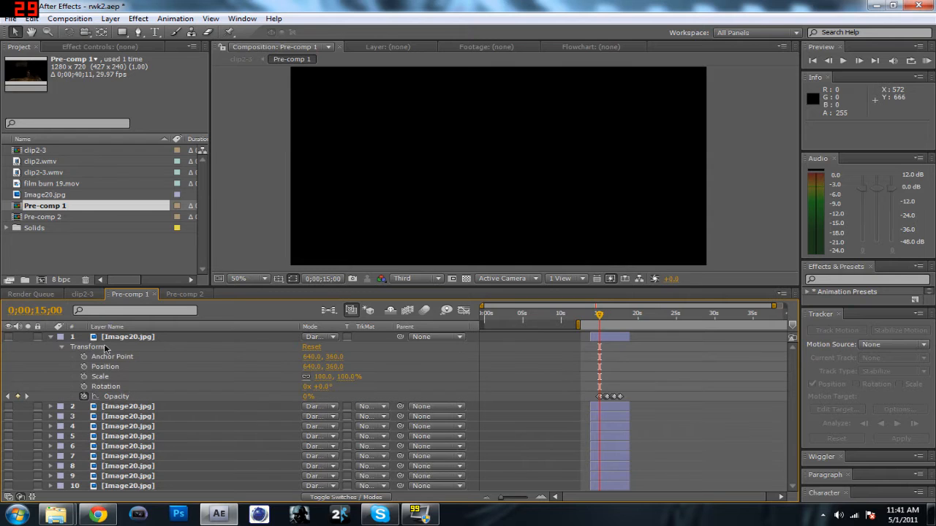
left_click(49, 337)
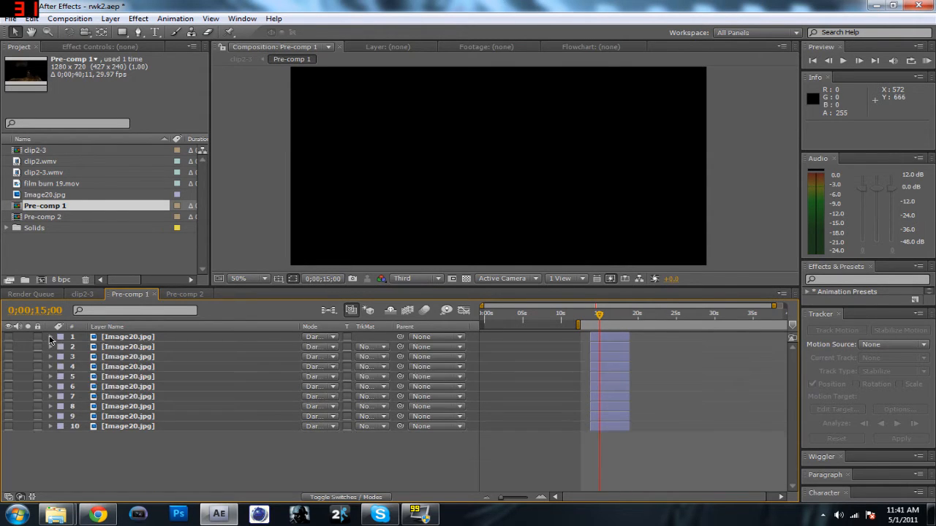
Show only Image20.jpg layer 1 and advance frame by frame to 0;00;14;29 to examine its fade.
left_click(598, 315)
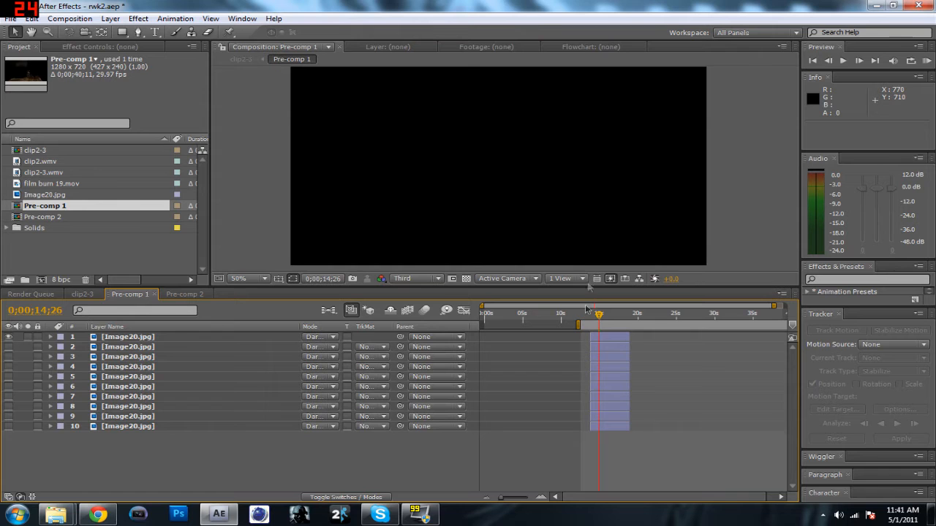
key("Page_Down")
key("Page_Down")
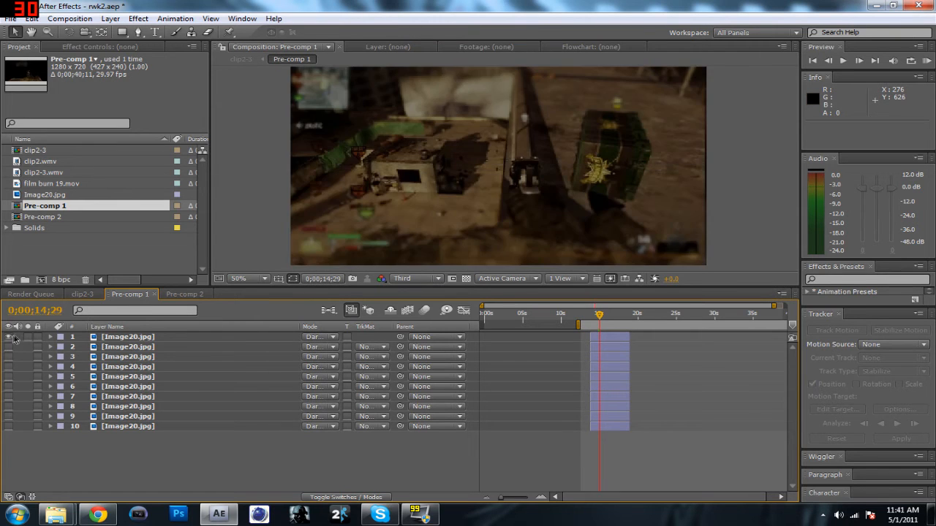
Show only Image20.jpg layer 2 and advance frame by frame to 0;00;15;06 to examine its masked area.
left_click(9, 347)
key("Page_Down")
key("Page_Down")
key("Page_Down")
key("Page_Down")
key("Page_Down")
key("Page_Down")
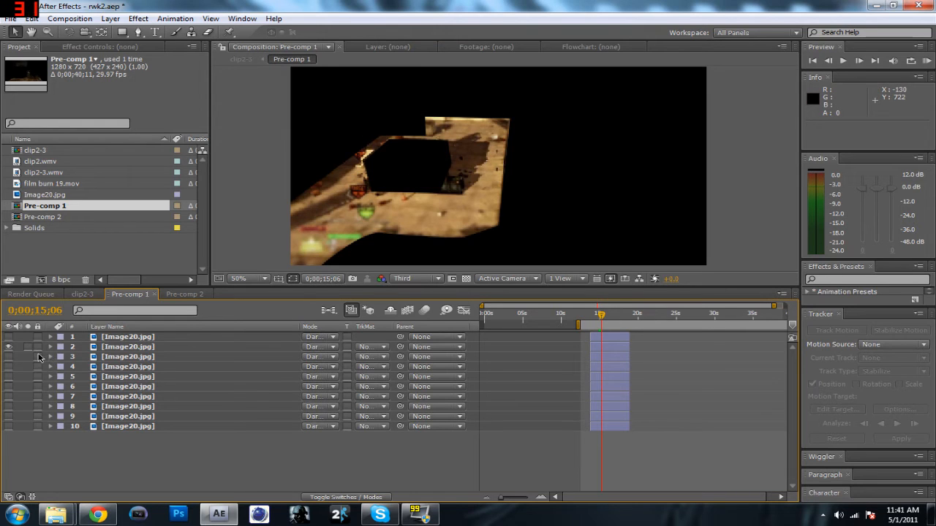
Show Image20.jpg layers 3 and 4 one at a time, advancing to 0;00;15;08 to examine their masked areas.
left_click(8, 347)
left_click(8, 356)
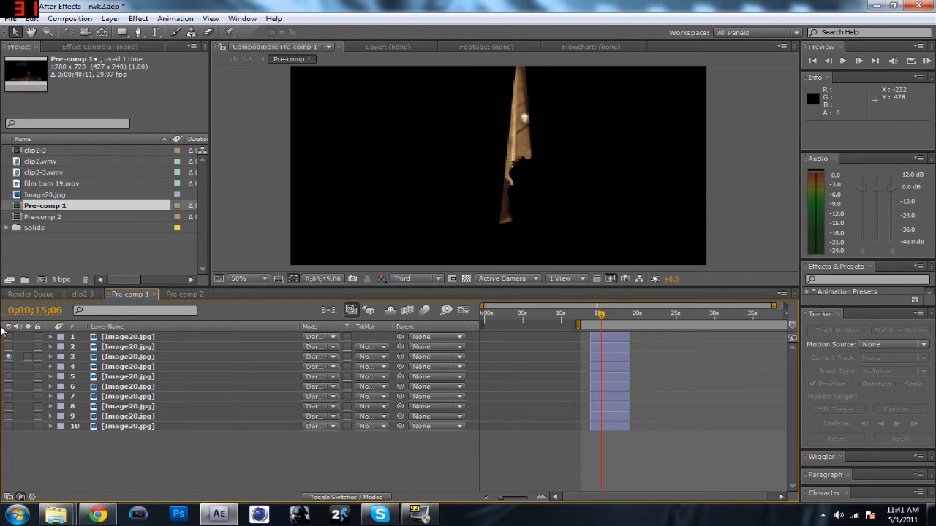
left_click(9, 358)
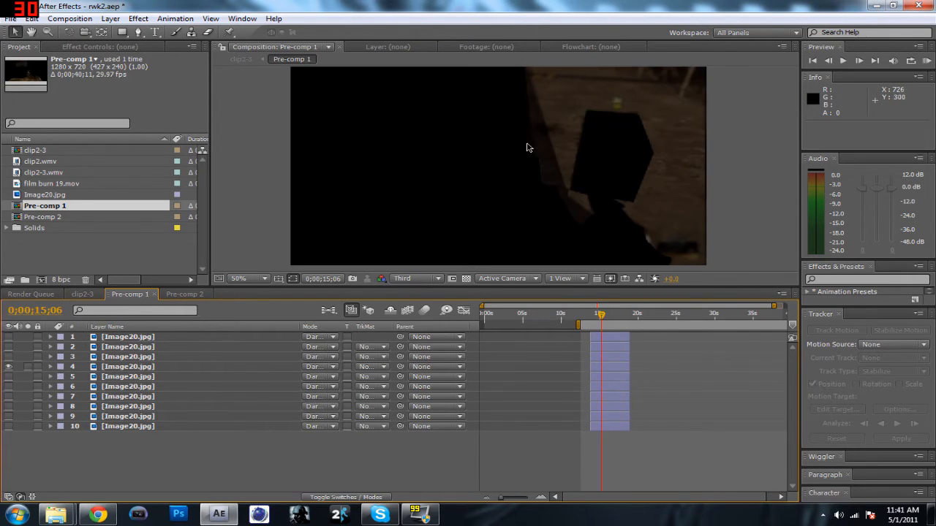
key("Page_Down")
key("Page_Down")
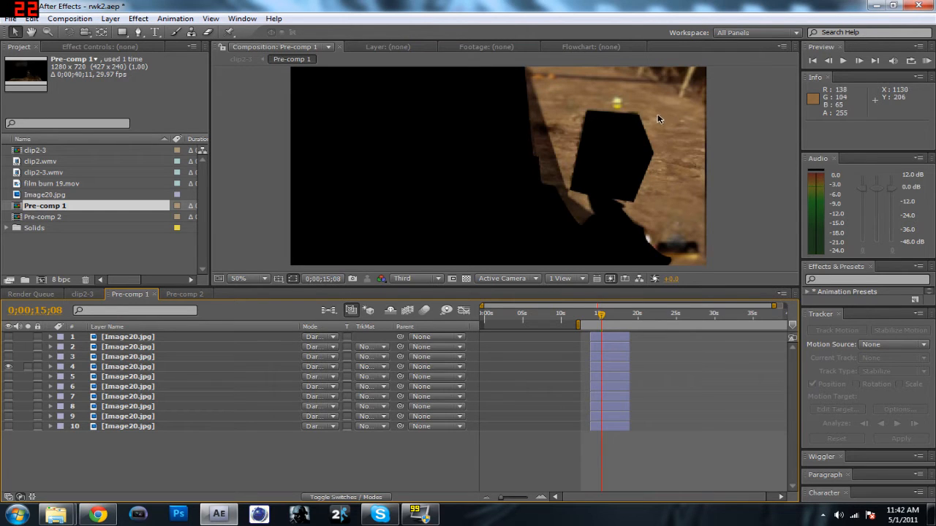
Show Image20.jpg layers 5, 6 and 7 one at a time to examine the masked piece in each.
left_click(9, 366)
left_click(9, 377)
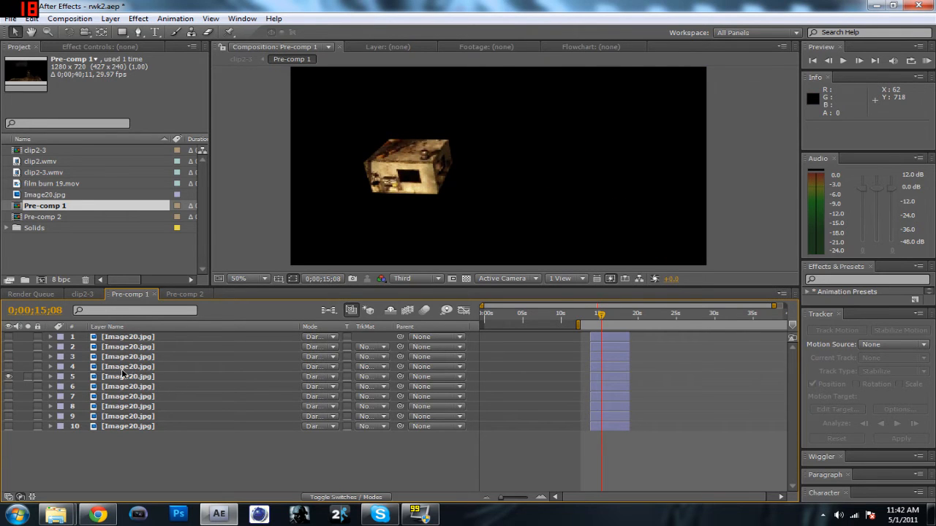
left_click(9, 377)
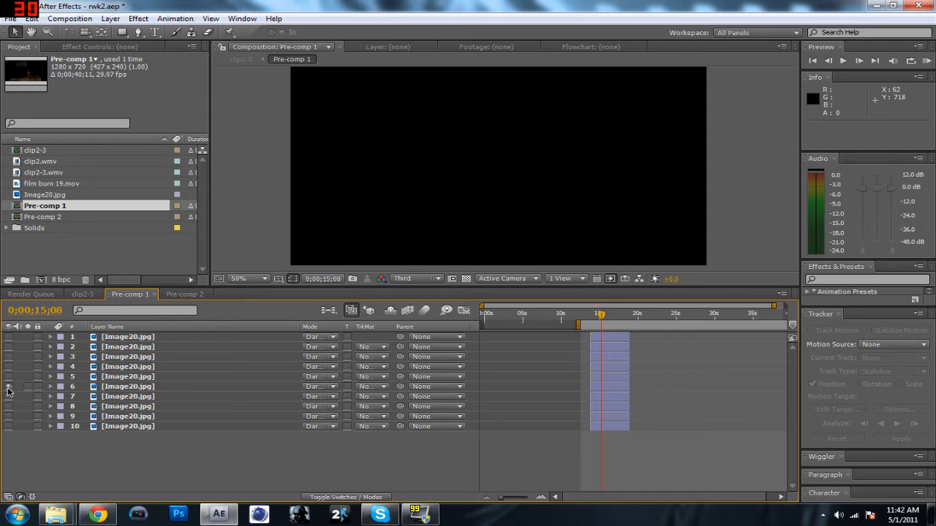
key("space")
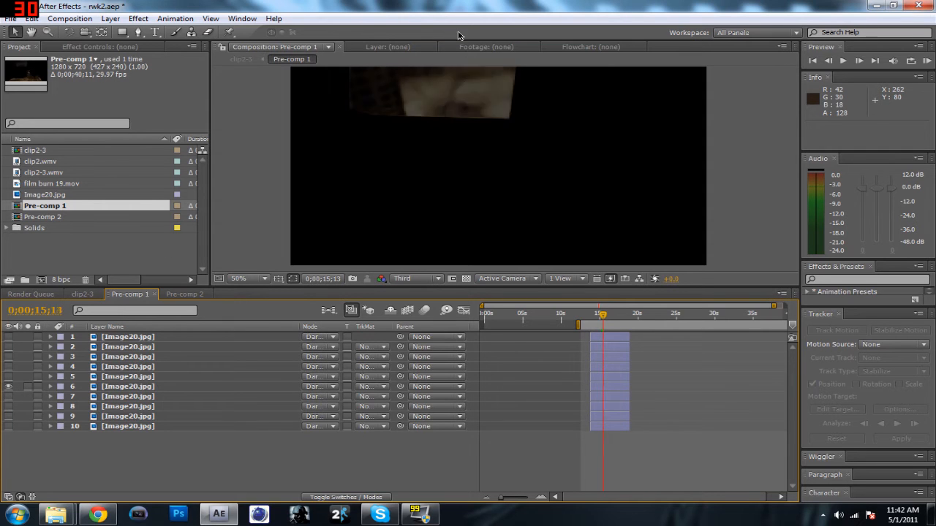
left_click(9, 386)
left_click(9, 396)
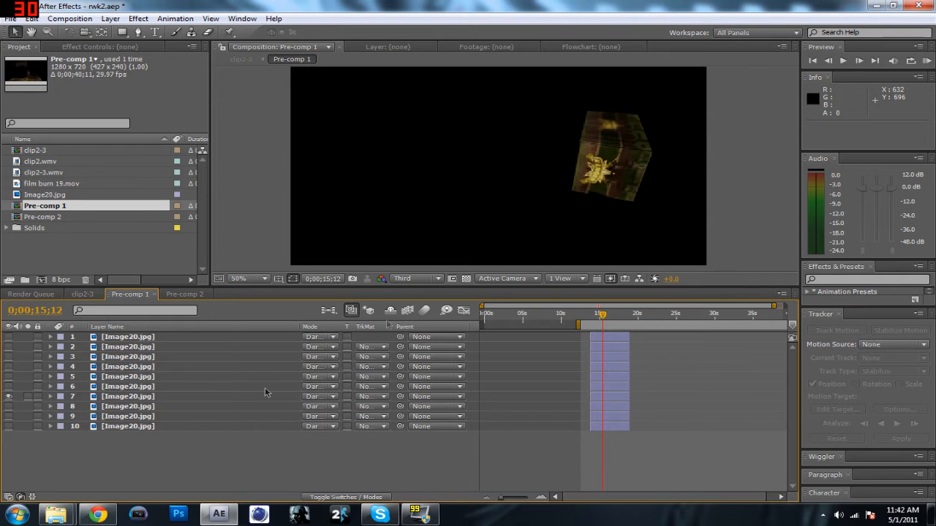
Show Image20.jpg layers 8, 9 and 10 one at a time to examine their masked pieces around 0;00;16;06.
left_click(8, 396)
left_click(8, 407)
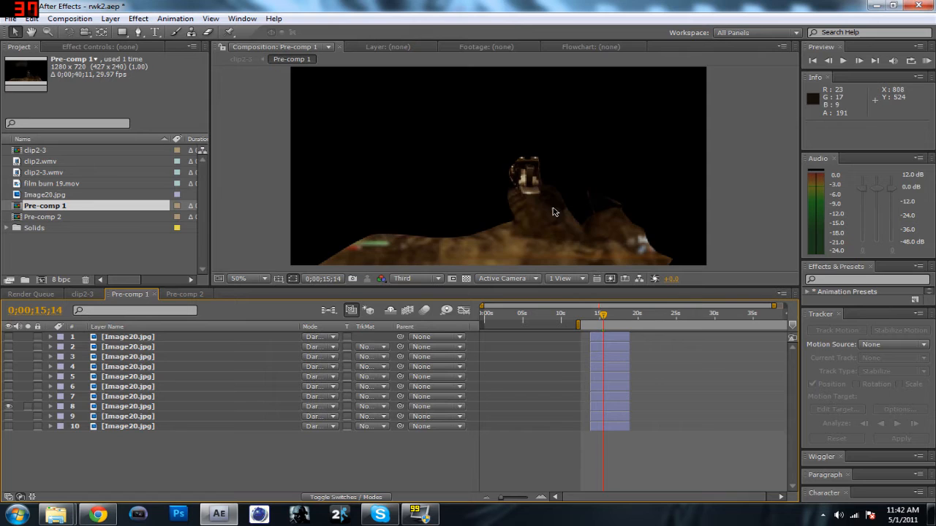
left_click(8, 407)
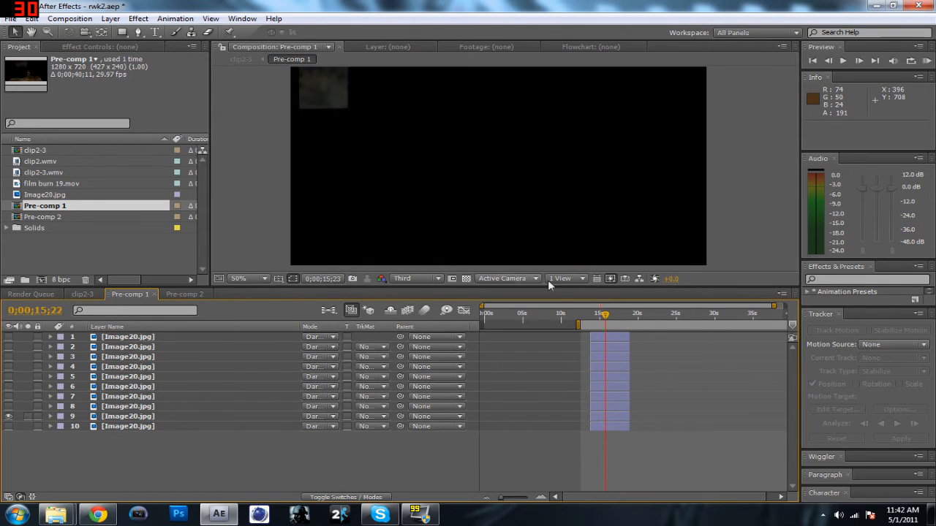
left_click(8, 416)
left_click(8, 427)
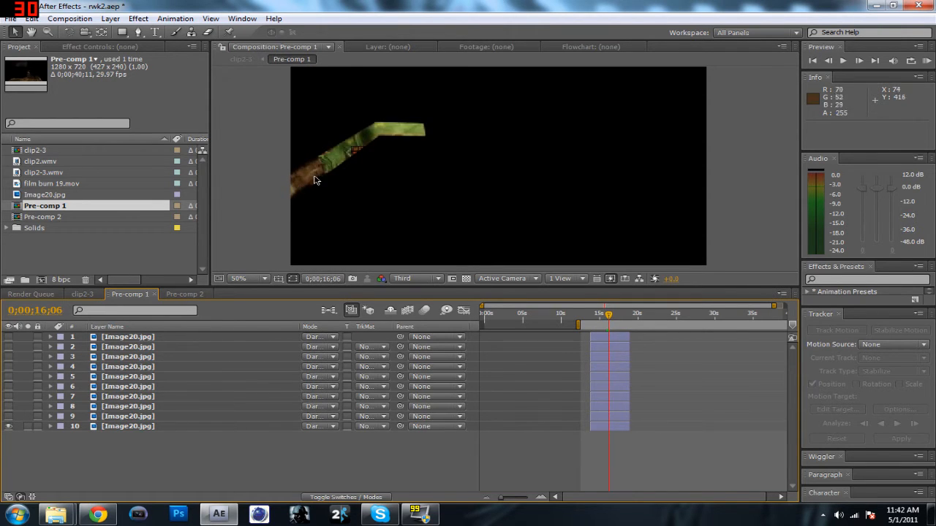
Make all ten Image20.jpg layers visible again and preview Pre-comp 1 from 0;00;13;27.
left_click_drag(8, 416, 7, 359)
left_click_drag(619, 314, 590, 319)
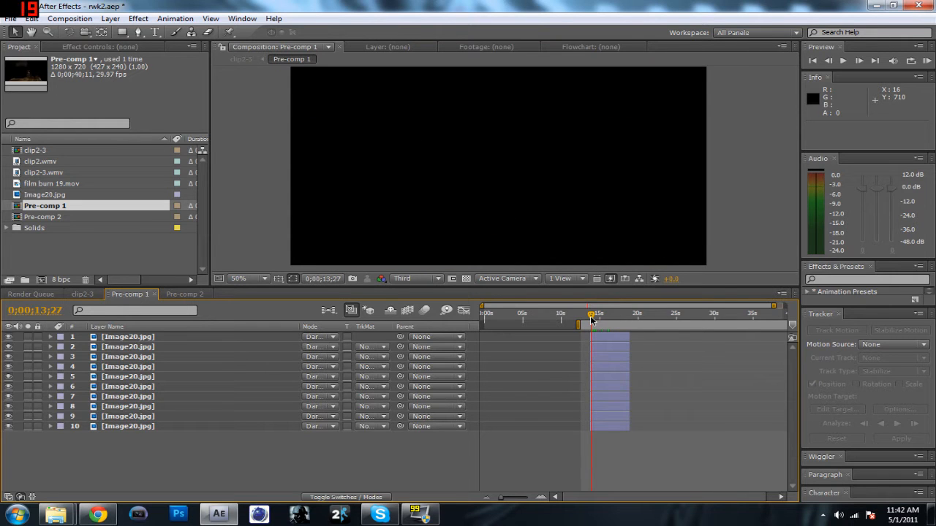
key("KP_0")
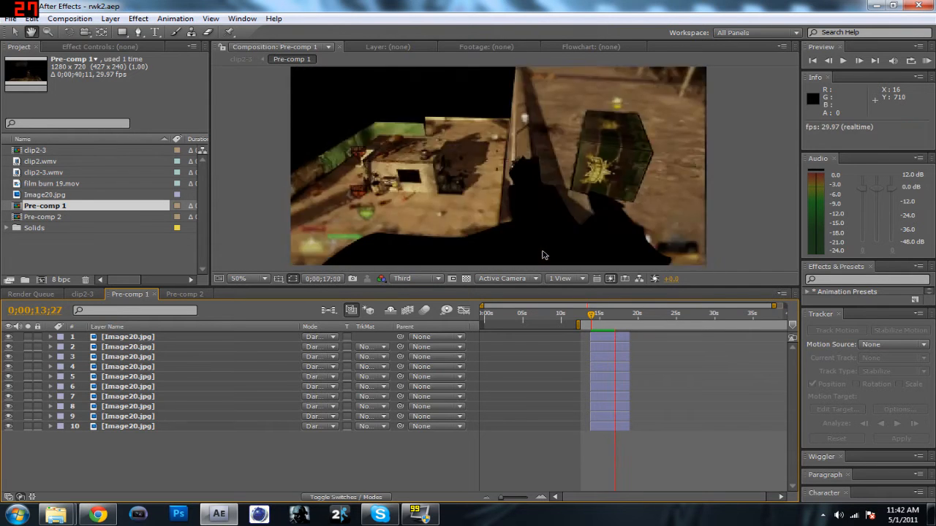
key("space")
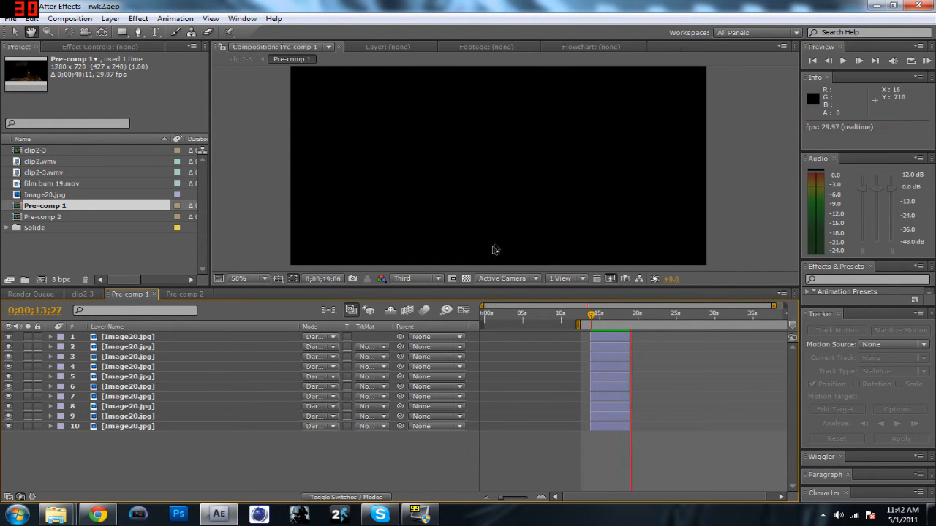
Return to clip2-3, check the marker layer and both clip2.wmv layers, and move the current time to 0;00;17;02.
left_click(85, 294)
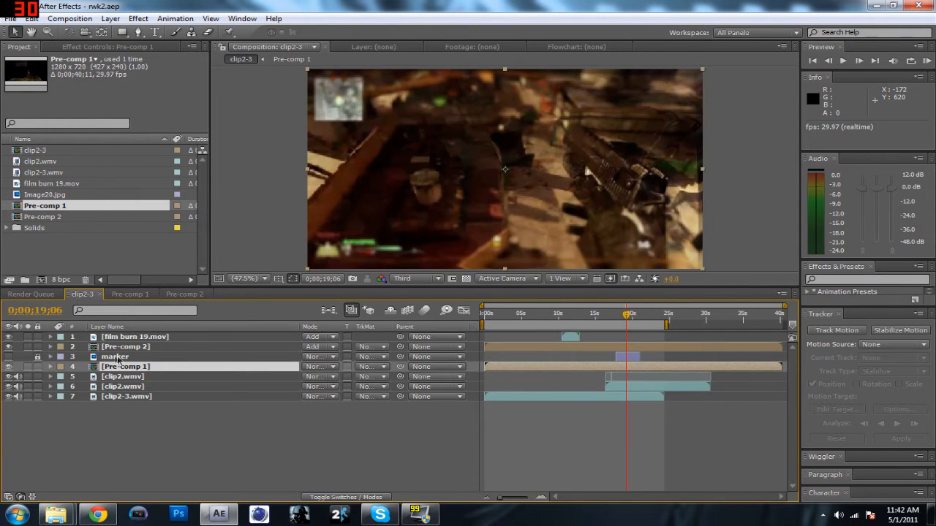
left_click(119, 357)
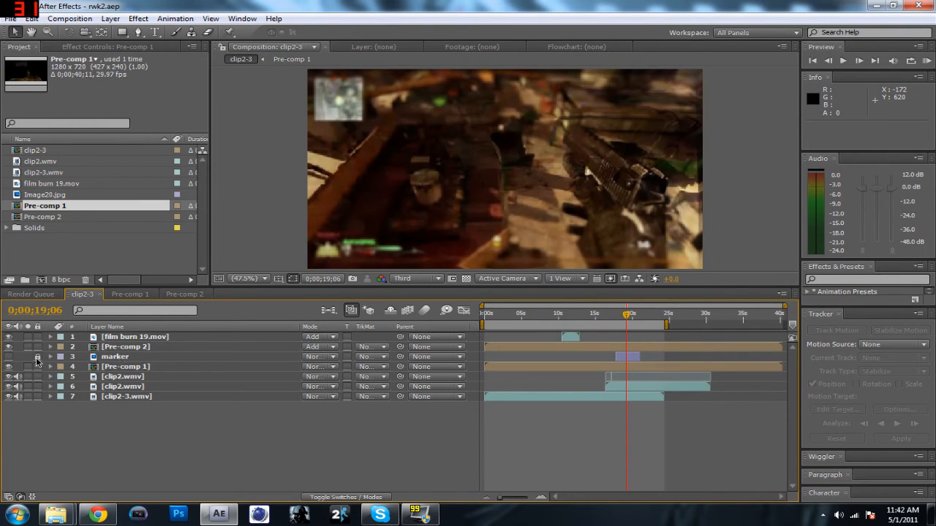
left_click(150, 377)
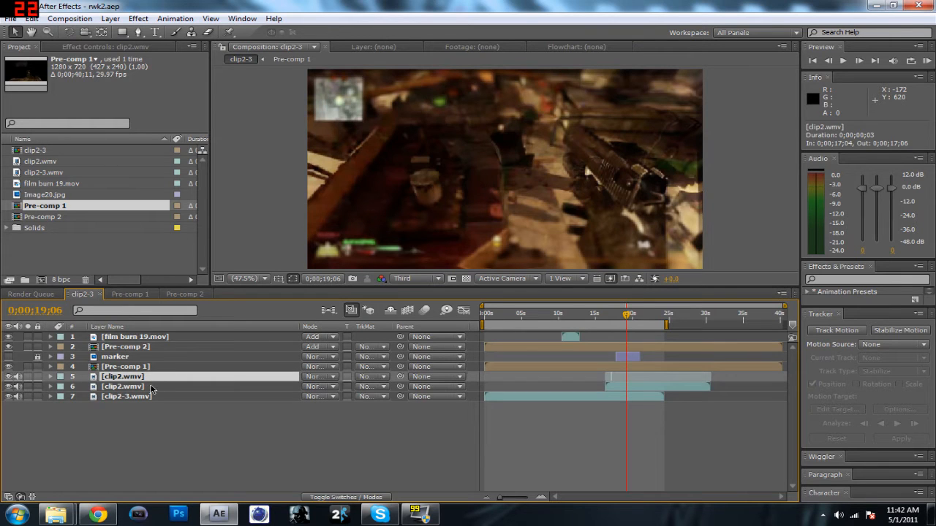
left_click(151, 387)
key("Page_Up")
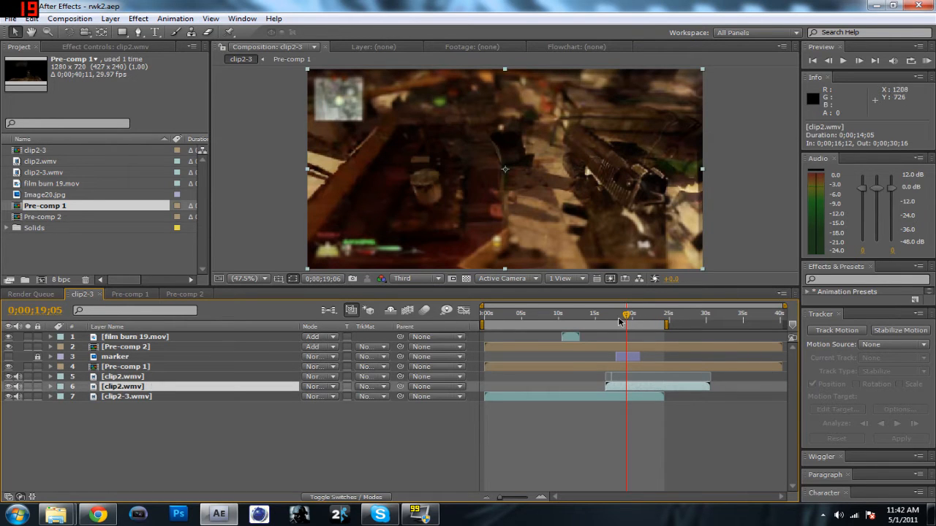
left_click_drag(617, 321, 610, 321)
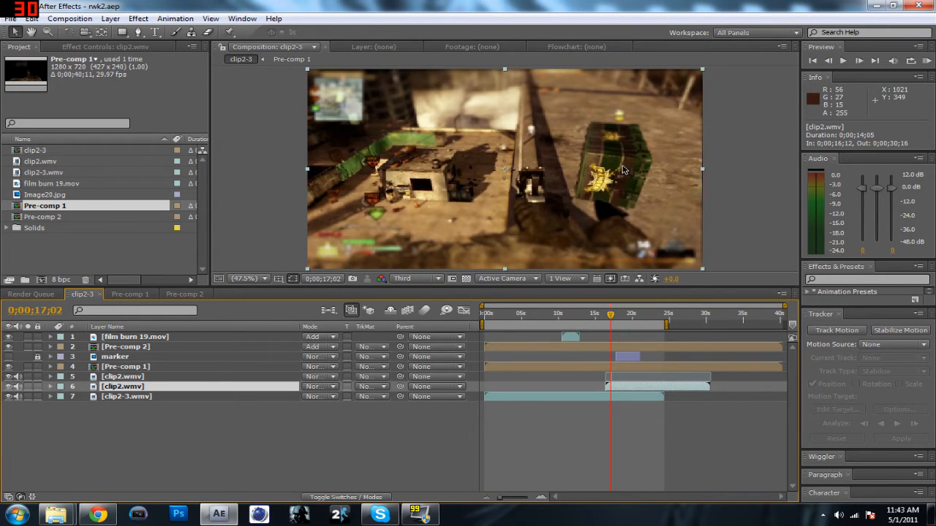
Advance clip2-3 frame by frame up to 0;00;17;07 to examine the glitch on the green container.
key("space")
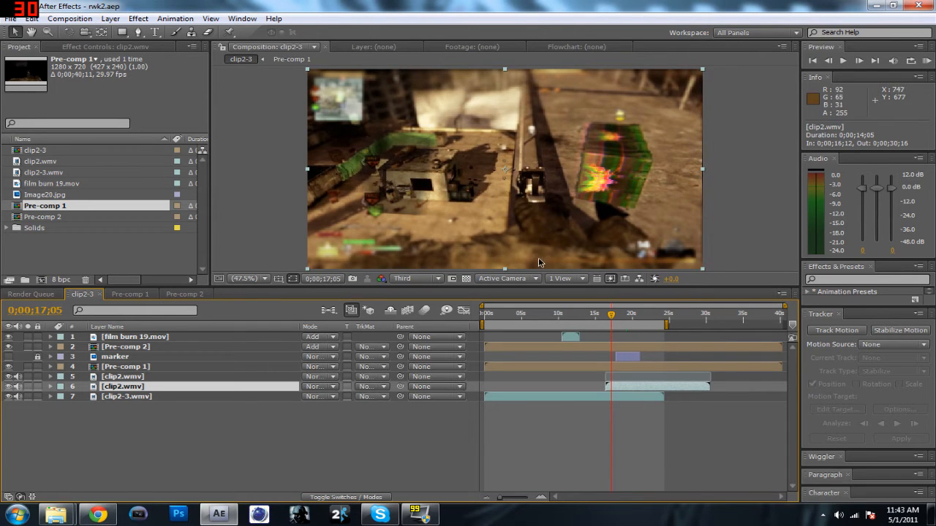
key("Page_Up")
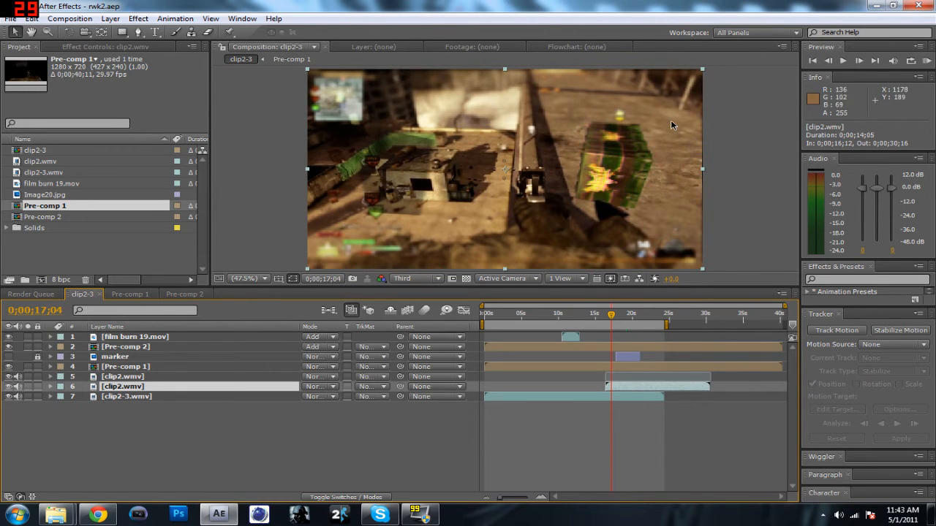
key("Page_Down")
key("Page_Down")
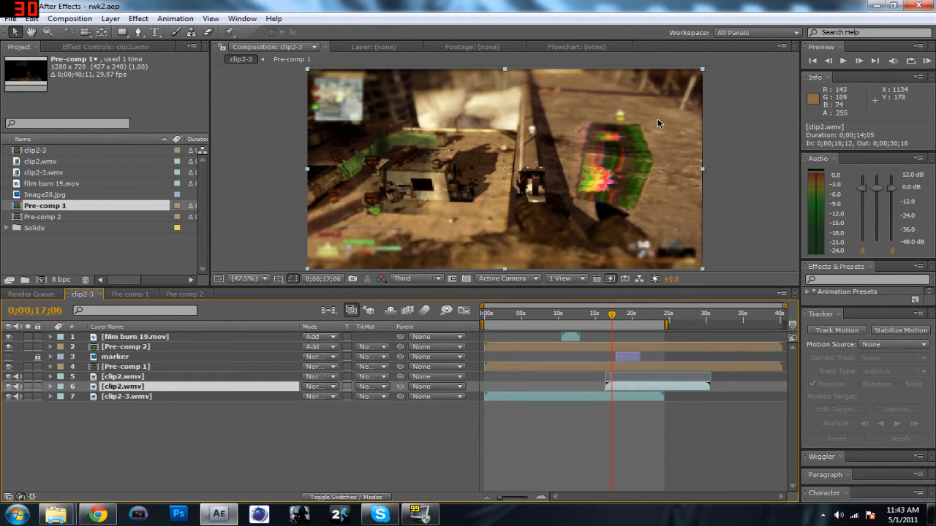
key("Page_Down")
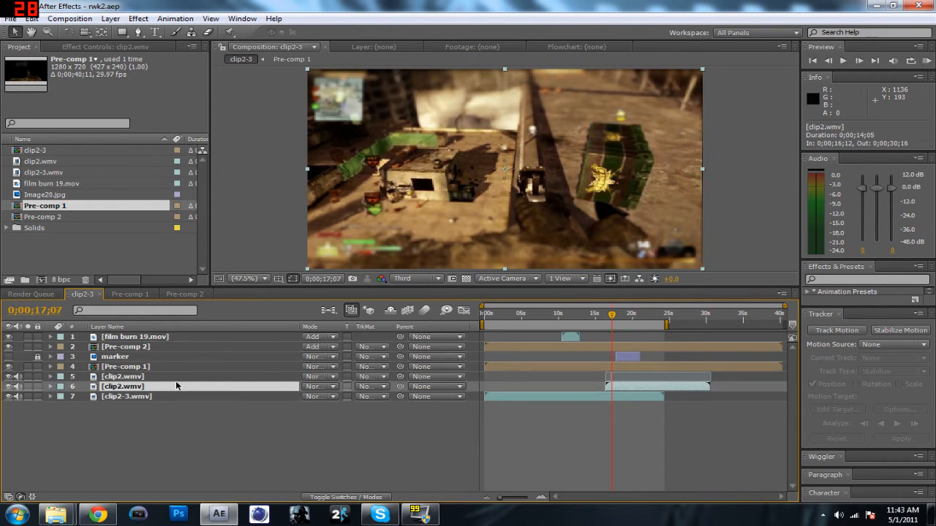
Examine the Twixtor 4.5, Twitch and Twitch 2 effects on layer 6 clip2.wmv, stepping frame by frame to 0;00;17;06.
left_click(50, 387)
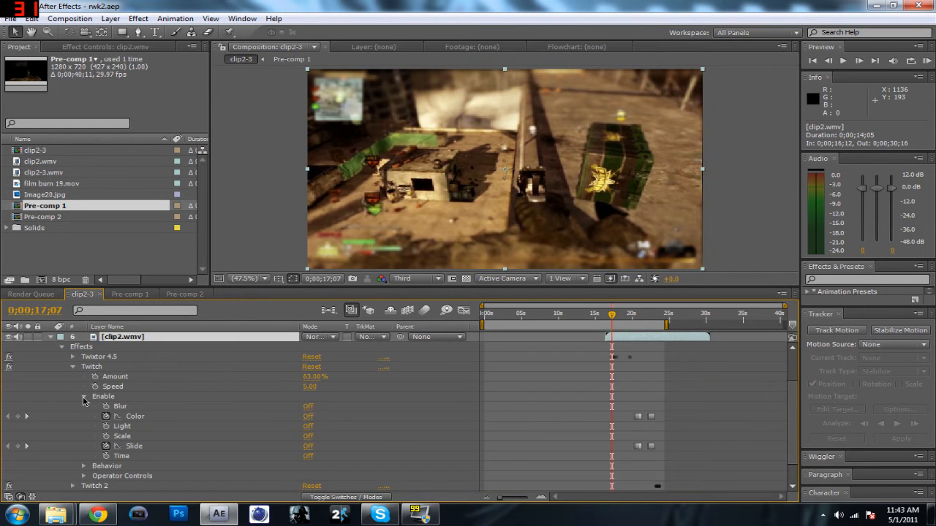
left_click(82, 396)
left_click(74, 398)
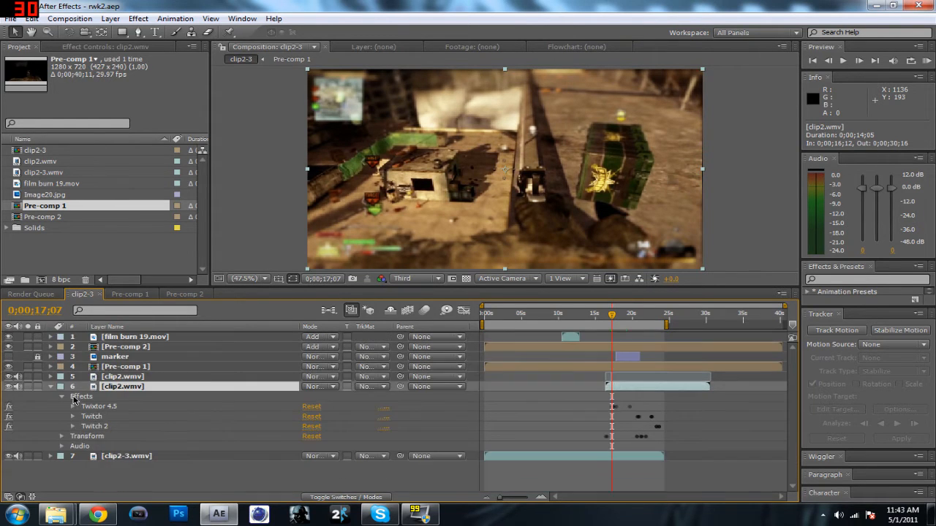
key("Page_Down")
key("Page_Down")
key("Page_Up")
key("Page_Up")
key("Page_Up")
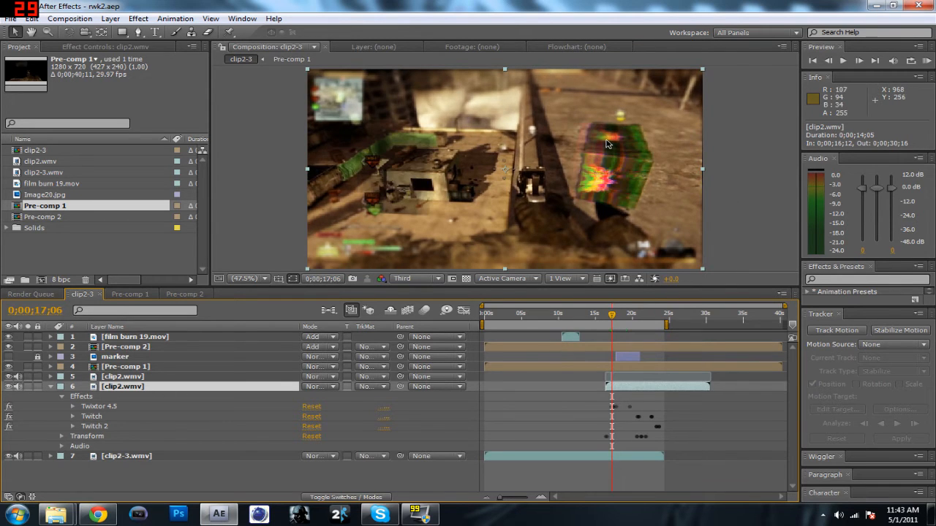
Inspect the mask and Twitch effect on layer 5 clip2.wmv and step back to 0;00;17;05.
left_click(52, 387)
left_click(51, 377)
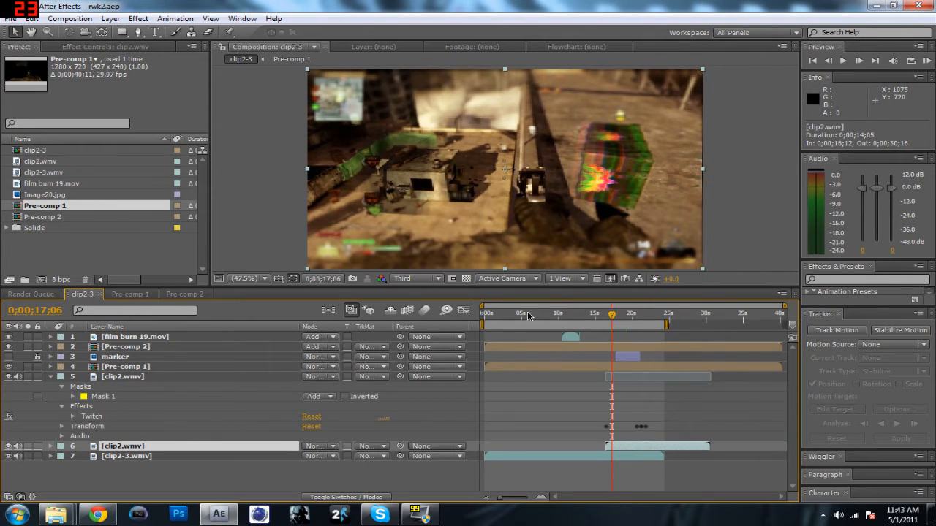
key("Page_Up")
Open the saved project rwk3.aep.
left_click(31, 18)
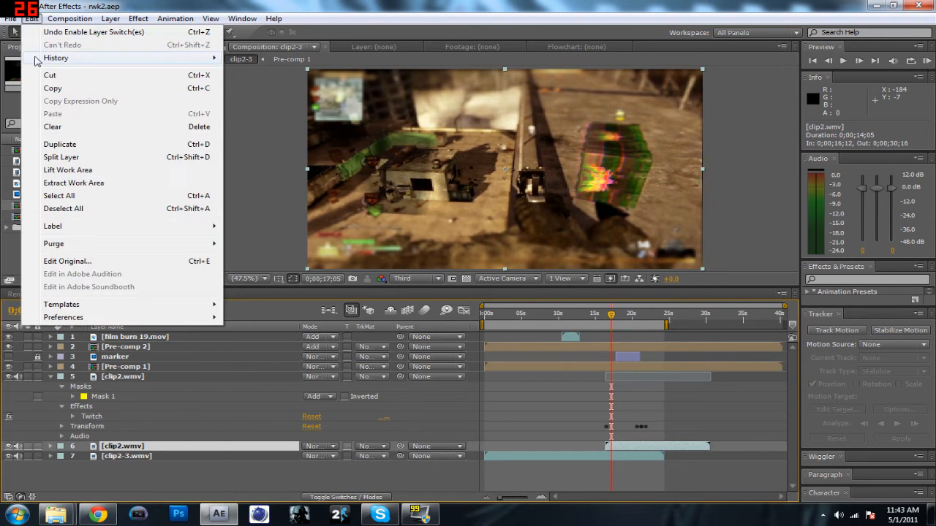
mouse_move(10, 18)
mouse_move(22, 58)
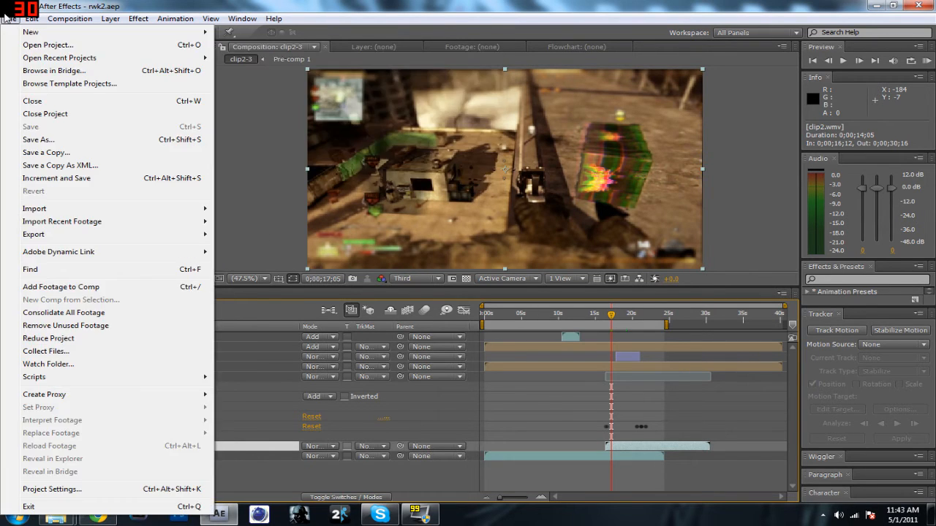
left_click(30, 45)
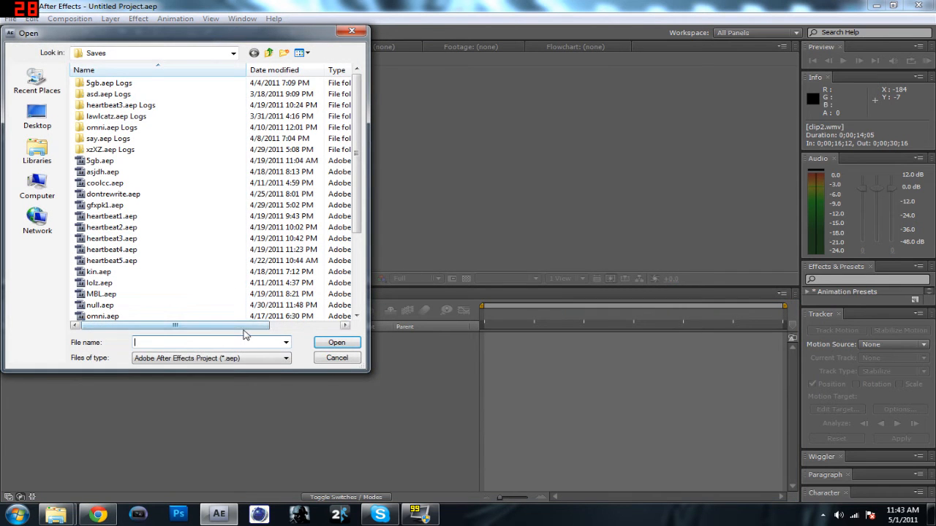
type("rwk3")
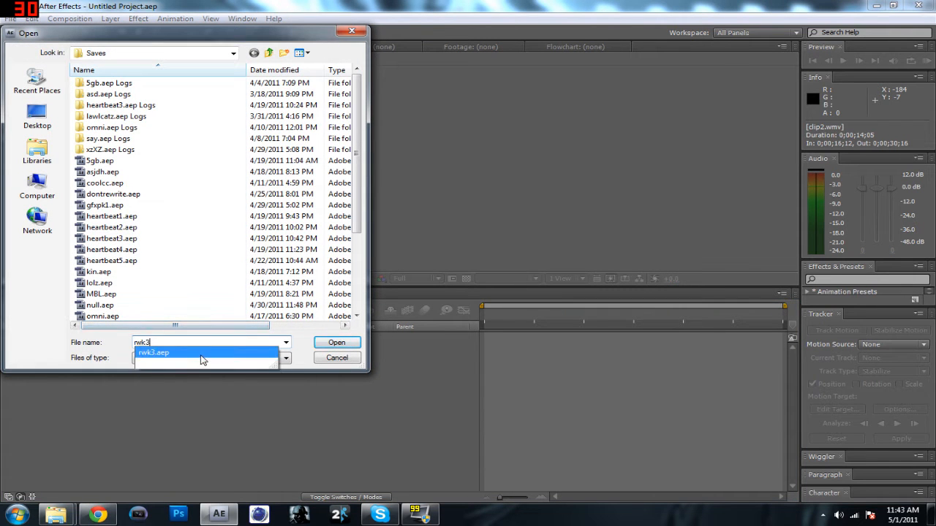
left_click(202, 352)
left_click(326, 341)
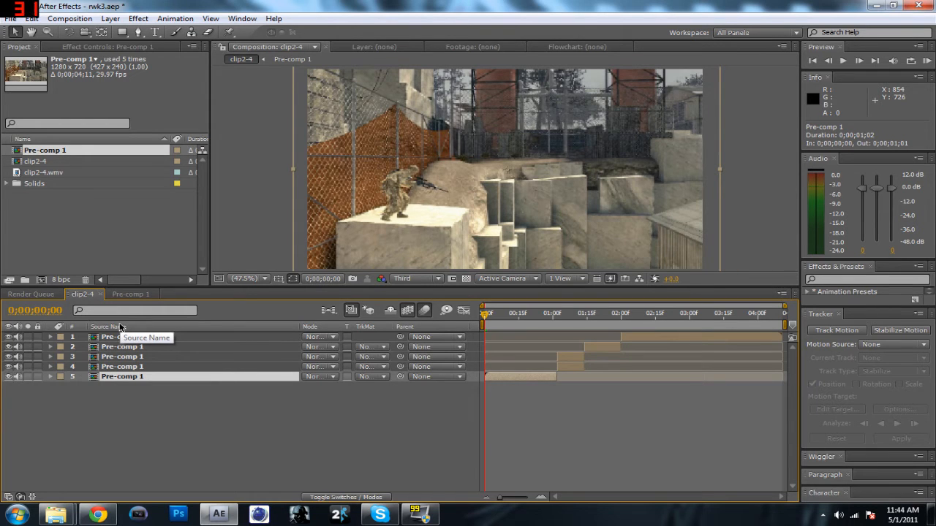
Open Pre-comp 1 from layer 5 of clip2-4 and move the current time to 0;00;02;24.
double_click(143, 378)
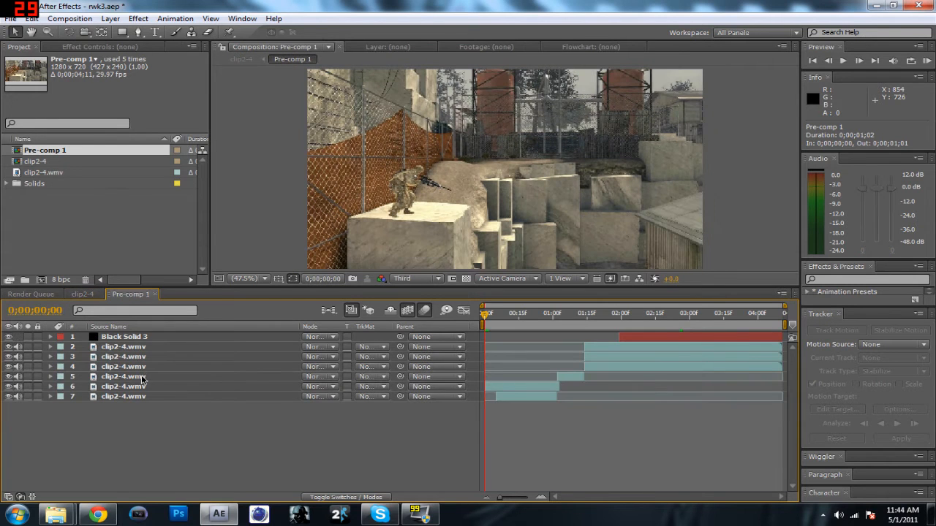
left_click_drag(502, 319, 676, 330)
Try adding another Audio Waveform effect to Black Solid 3 and undo it.
left_click(138, 18)
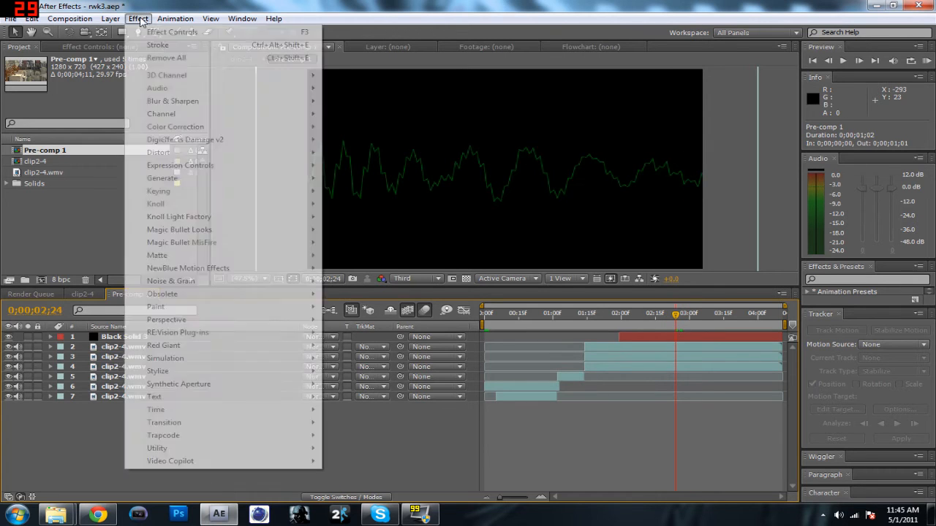
left_click(115, 340)
left_click(138, 18)
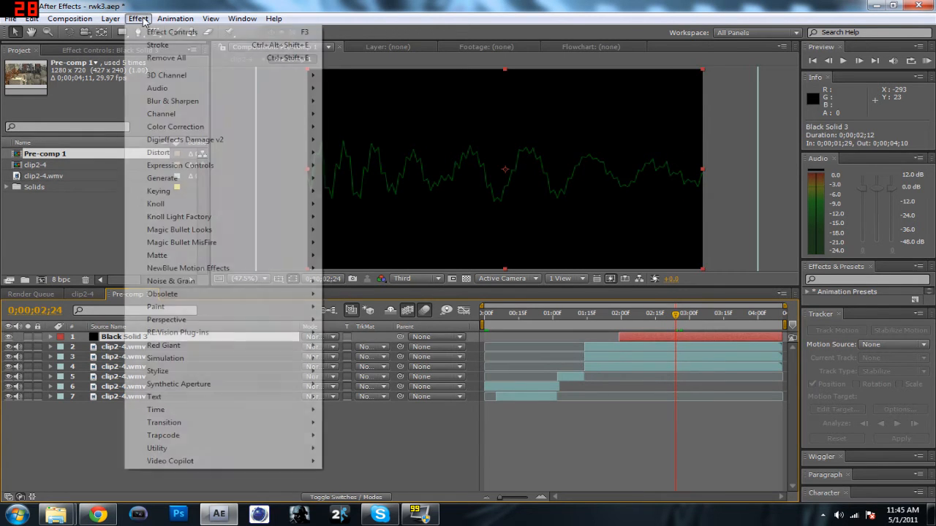
mouse_move(193, 181)
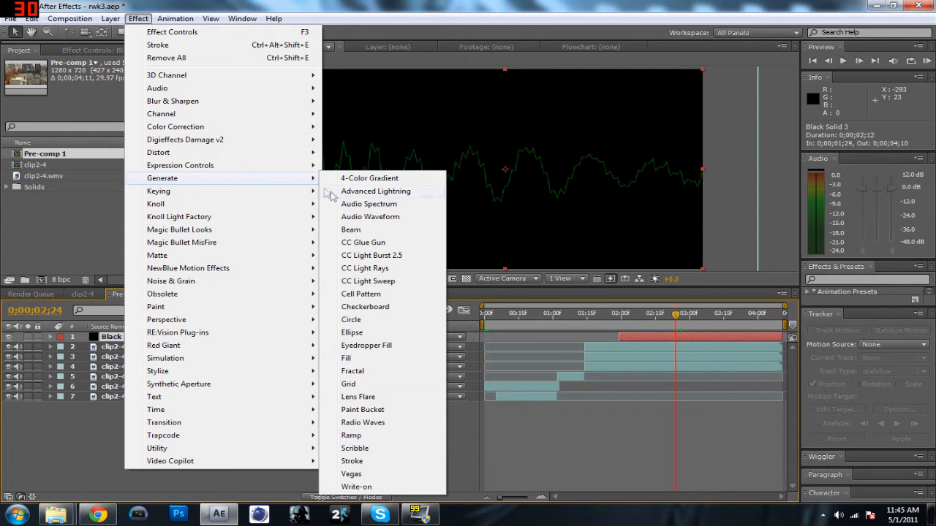
left_click(370, 217)
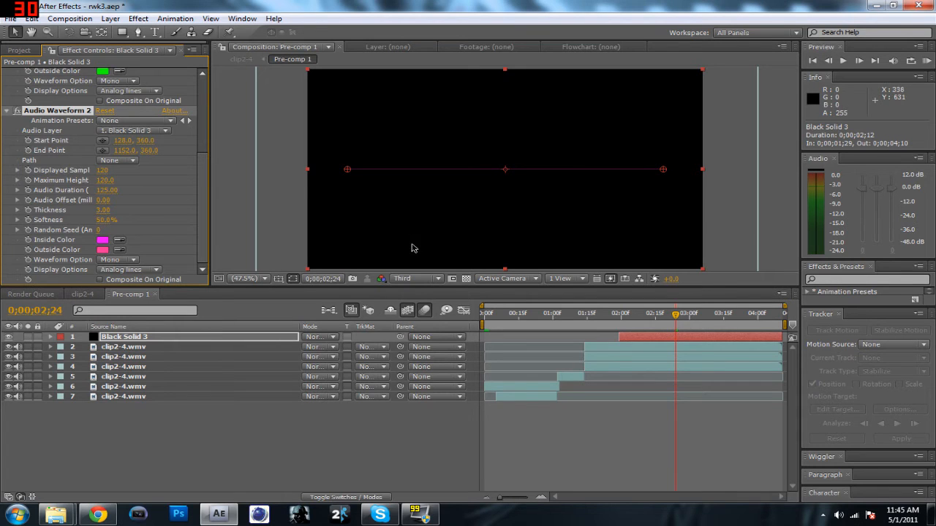
key("ctrl+z")
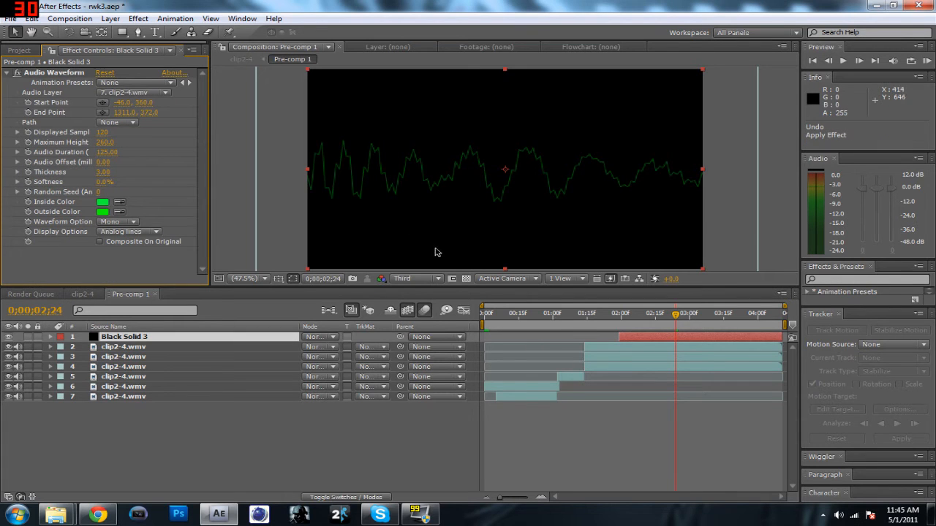
Show layer 2's audio properties, and apply Audio Waveform to Black Solid 3 with layer 2 clip2-4.wmv as its audio layer.
left_click(50, 348)
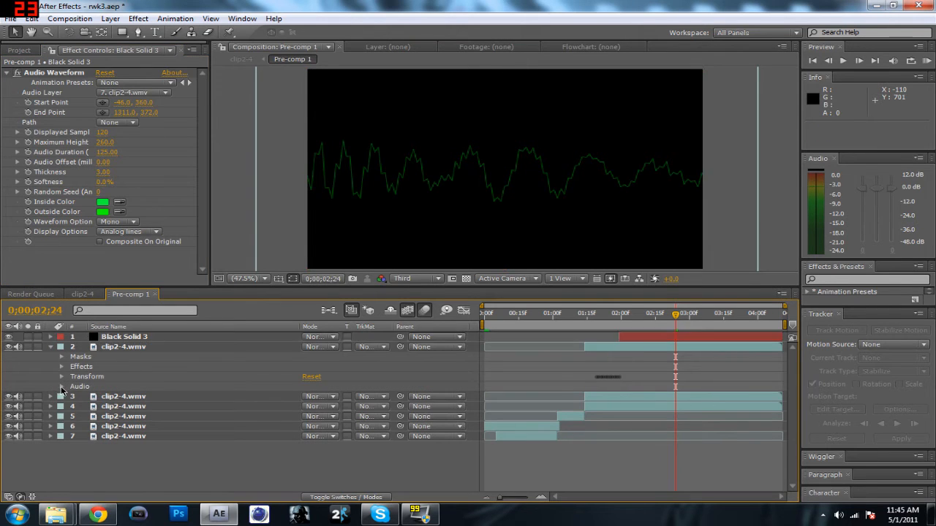
left_click(62, 387)
left_click(155, 342)
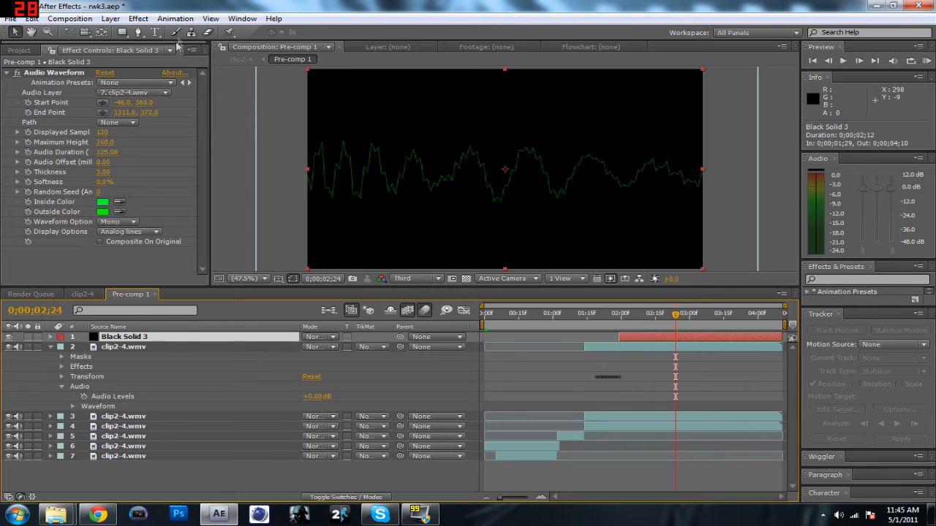
left_click(138, 19)
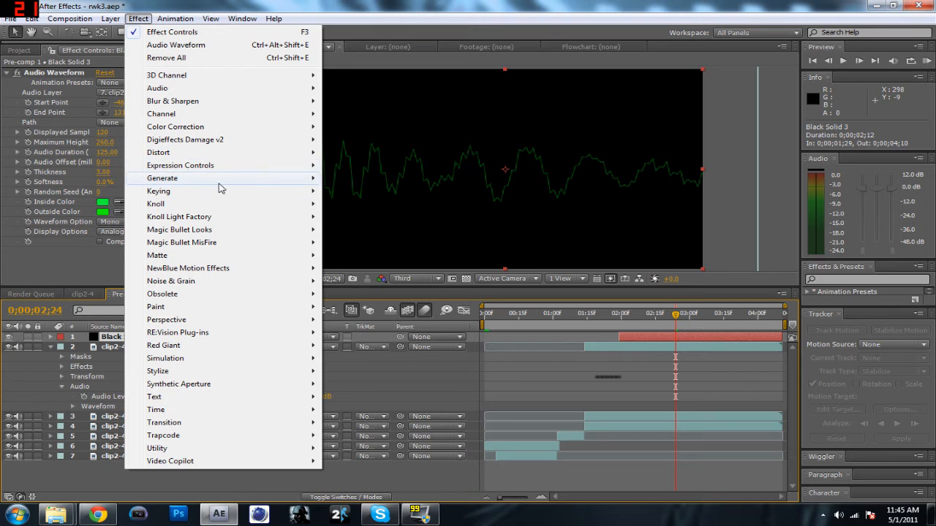
mouse_move(219, 181)
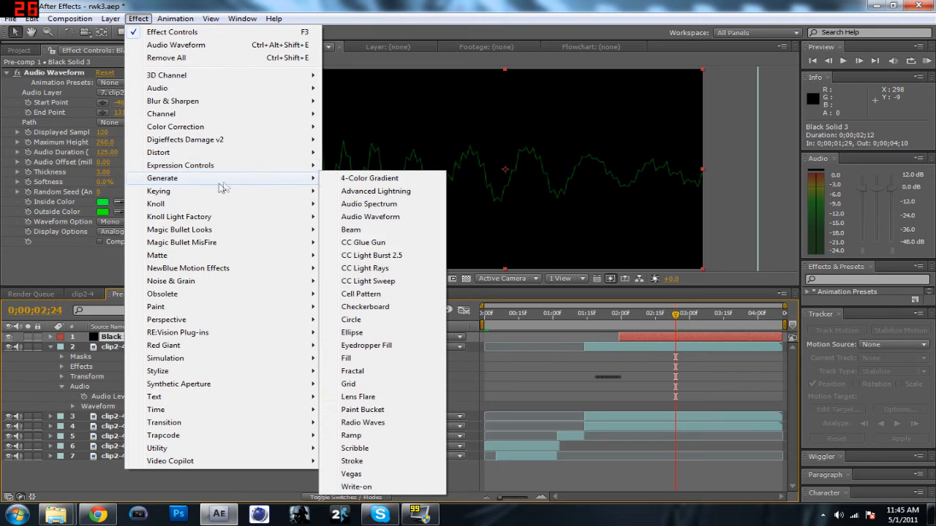
left_click(381, 218)
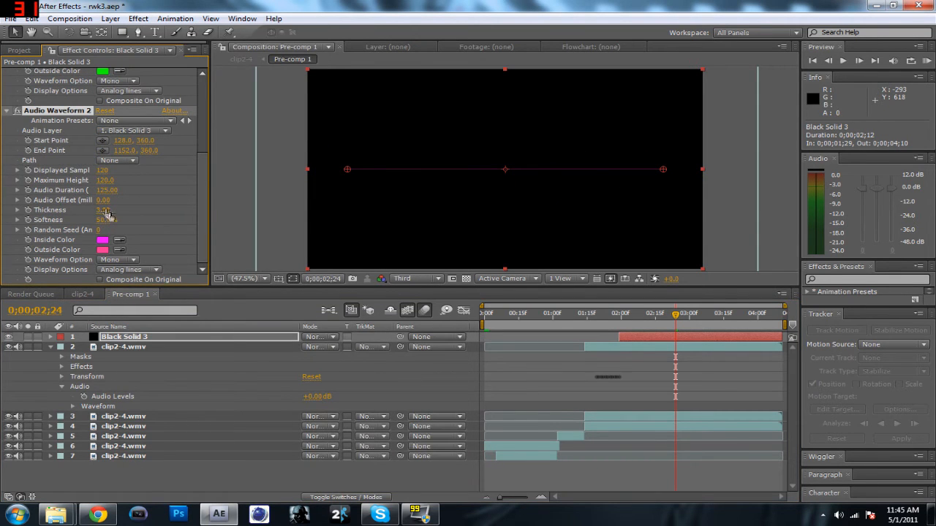
left_click(134, 131)
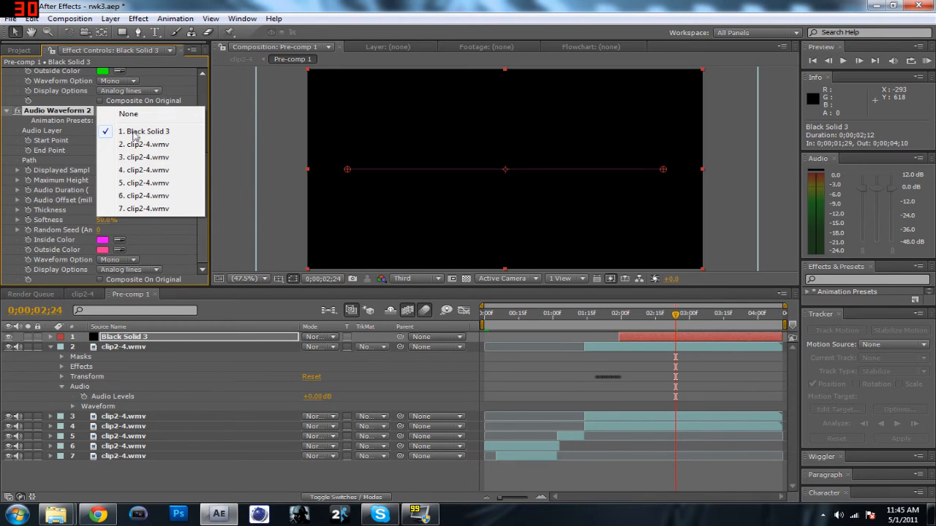
left_click(171, 145)
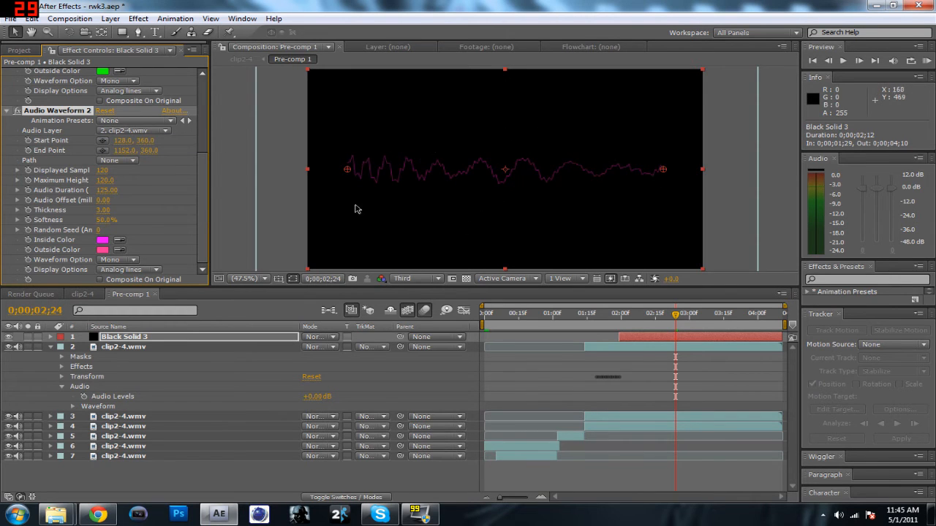
Try moving the second waveform's start point to about -4.6, 368.4, and undo back to before that effect was applied.
left_click_drag(348, 172, 306, 171)
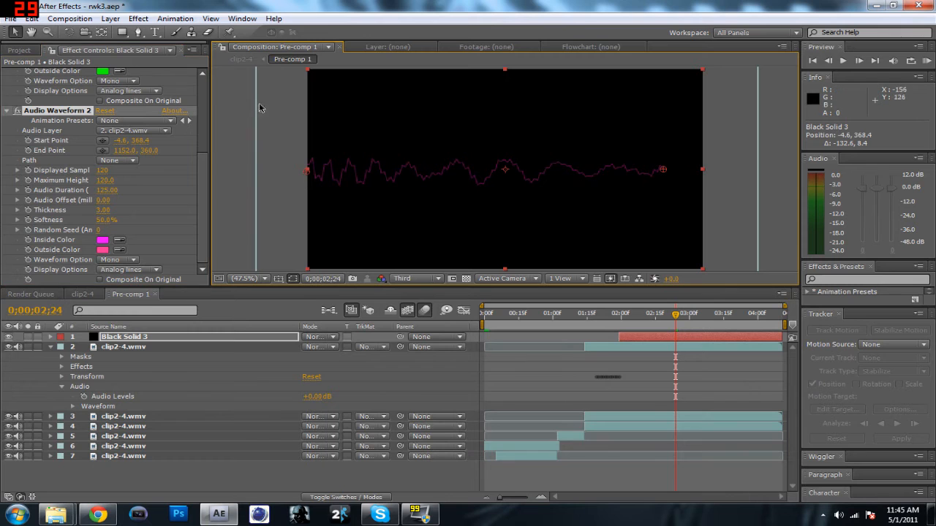
key("ctrl+z")
key("ctrl+z")
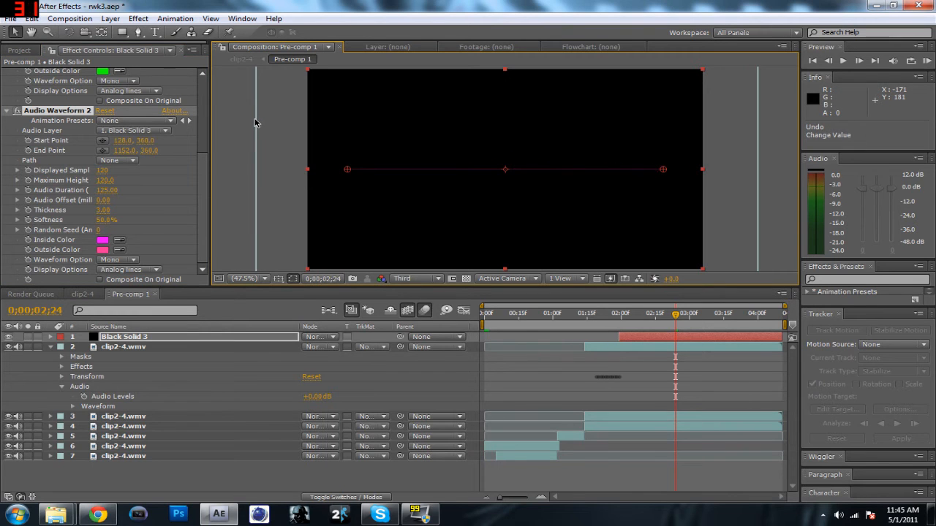
key("ctrl+z")
Return Pre-comp 1 to 0;00;00;00 and collapse layer 2's properties.
left_click_drag(677, 319, 470, 328)
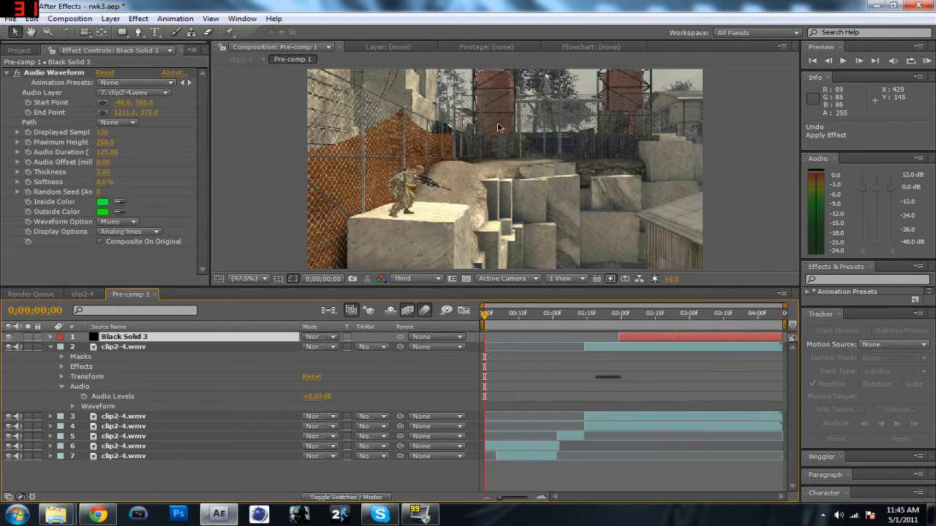
left_click(487, 319)
left_click_drag(487, 319, 481, 326)
left_click(50, 347)
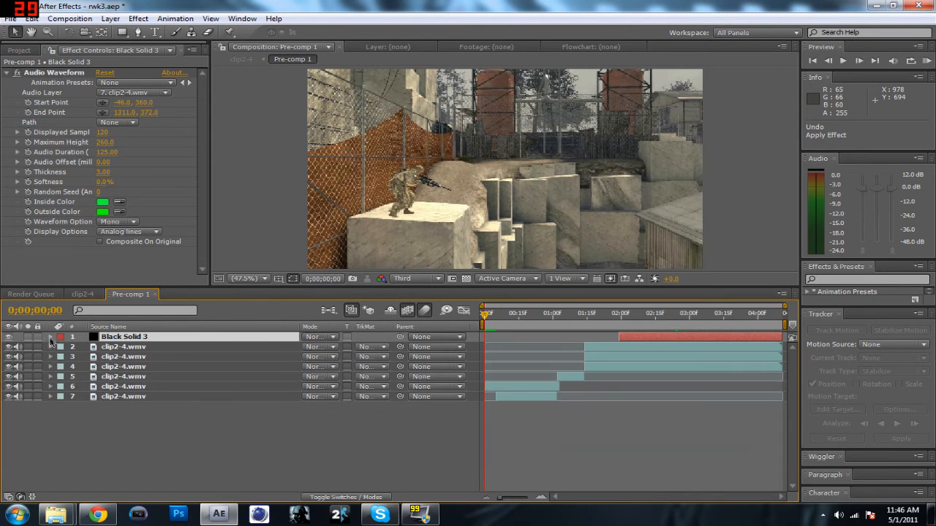
Open layer 6 clip2-4.wmv in its layer view and examine its Time Remap and Twixtor 4.5 effect.
double_click(114, 388)
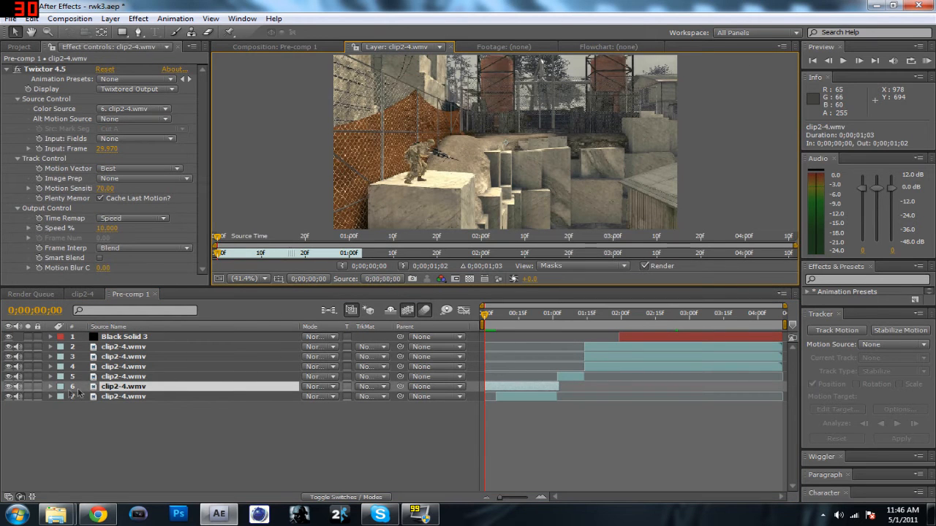
left_click(52, 386)
left_click(50, 386)
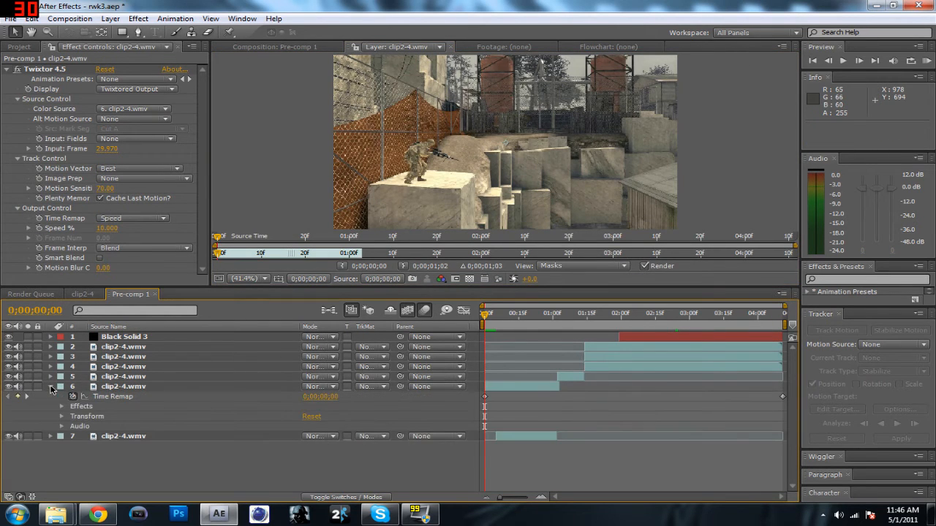
left_click(61, 408)
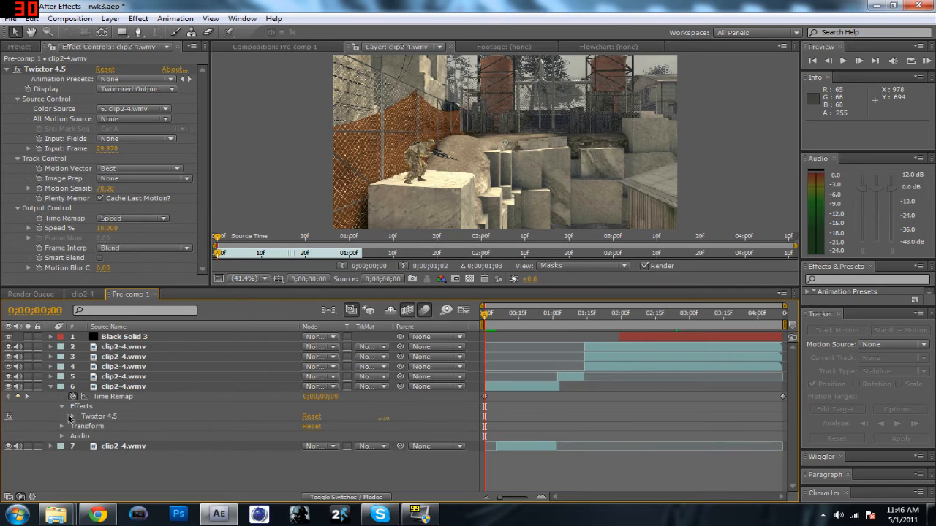
left_click(51, 387)
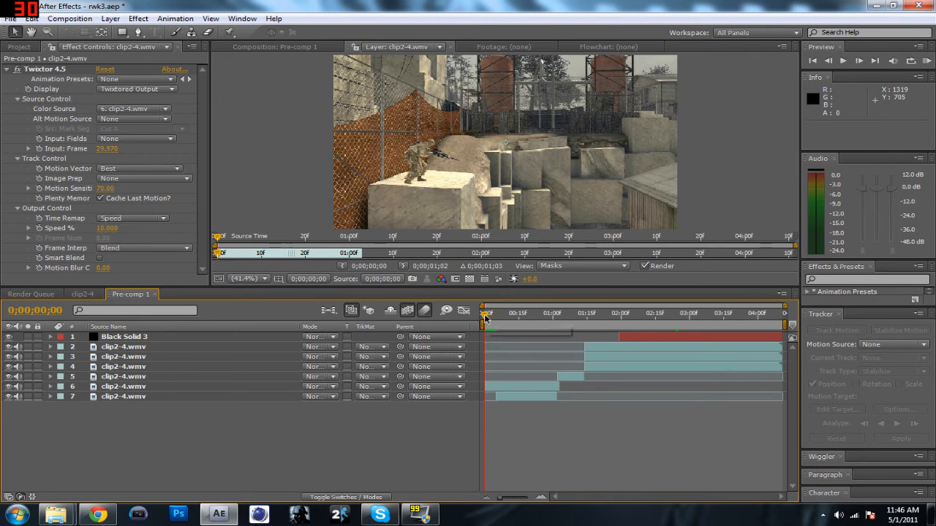
Move to 0;00;00;03, open layer 7 clip2-4.wmv in its layer view, and check the properties of layers 6 and 5.
left_click_drag(484, 316, 491, 316)
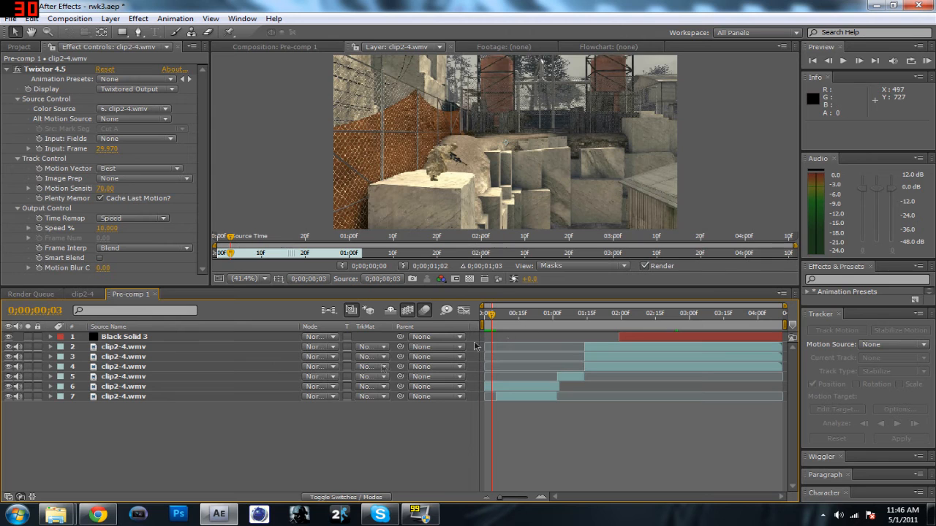
double_click(125, 399)
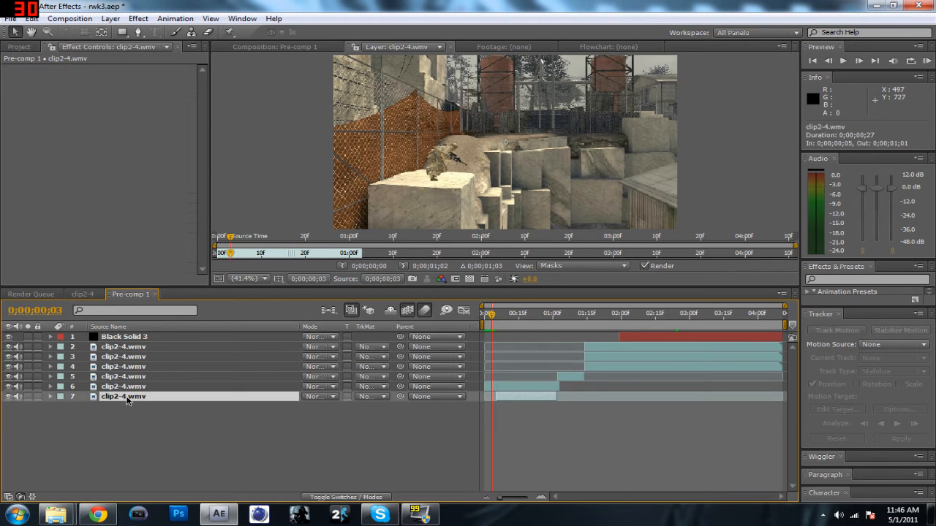
left_click(49, 387)
left_click(62, 406)
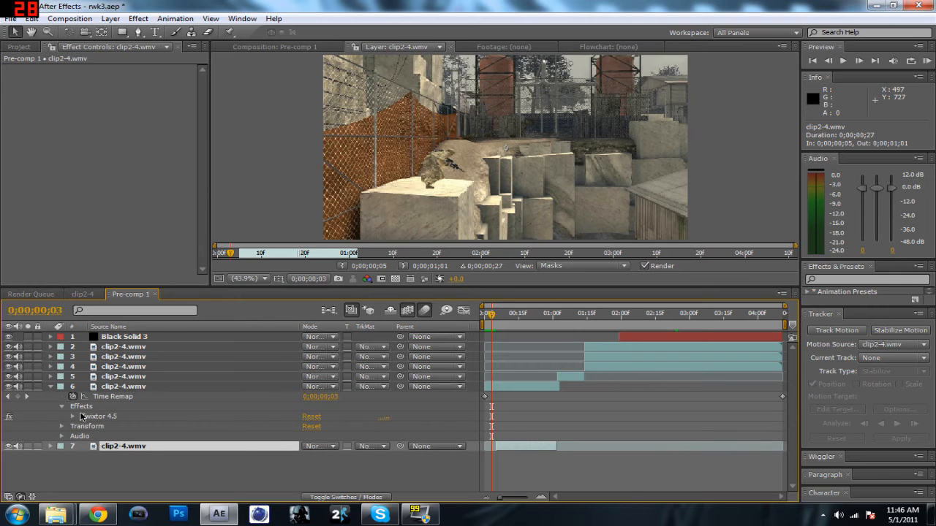
left_click(50, 386)
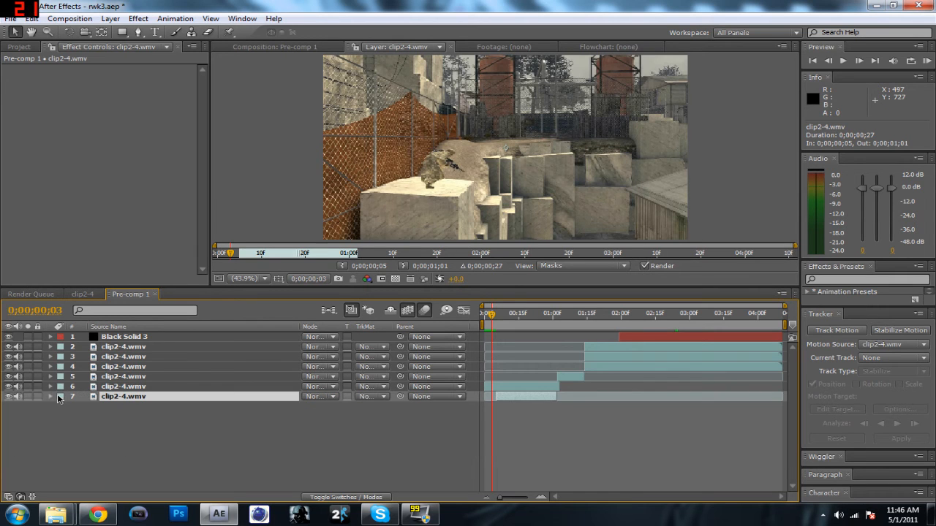
left_click(50, 378)
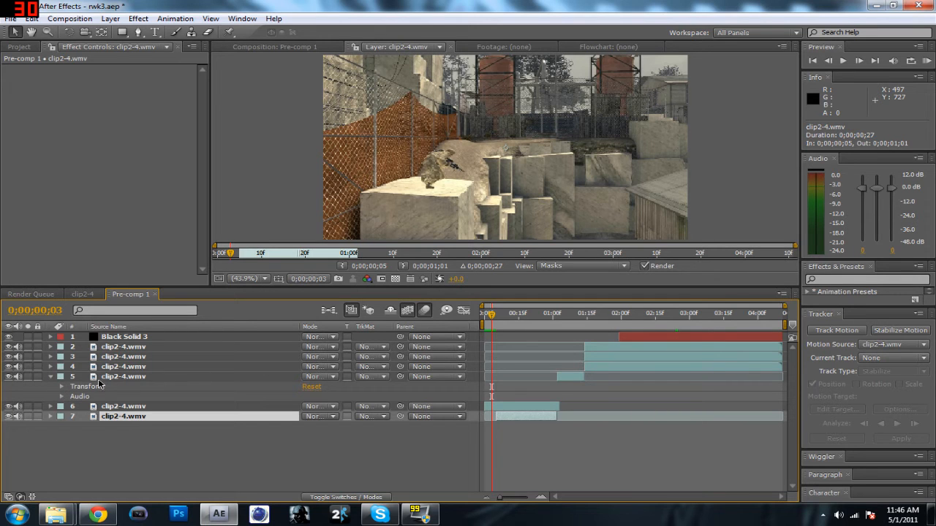
Expand layer 4's properties and compare the clip2-4.wmv layer view with the Pre-comp 1 composition at 0;00;01;22.
left_click_drag(496, 327, 578, 333)
left_click(52, 376)
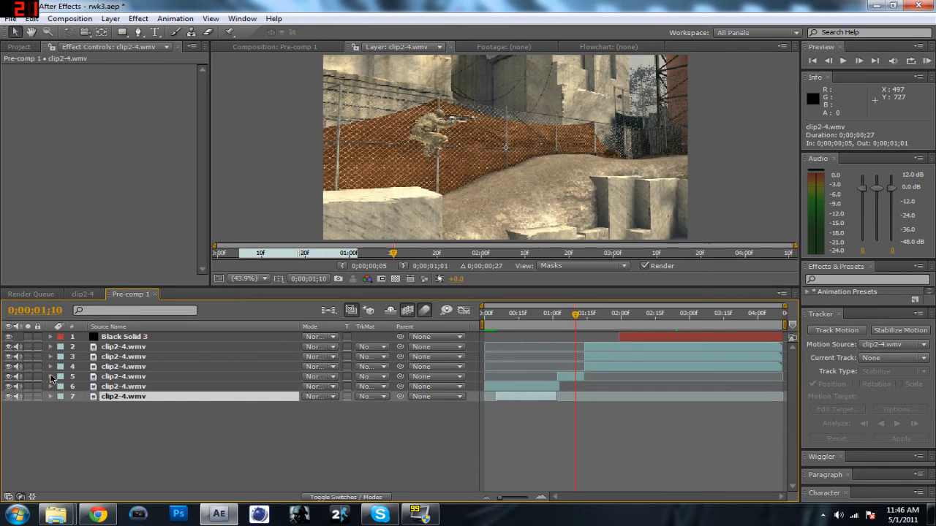
left_click(51, 366)
left_click_drag(577, 319, 601, 322)
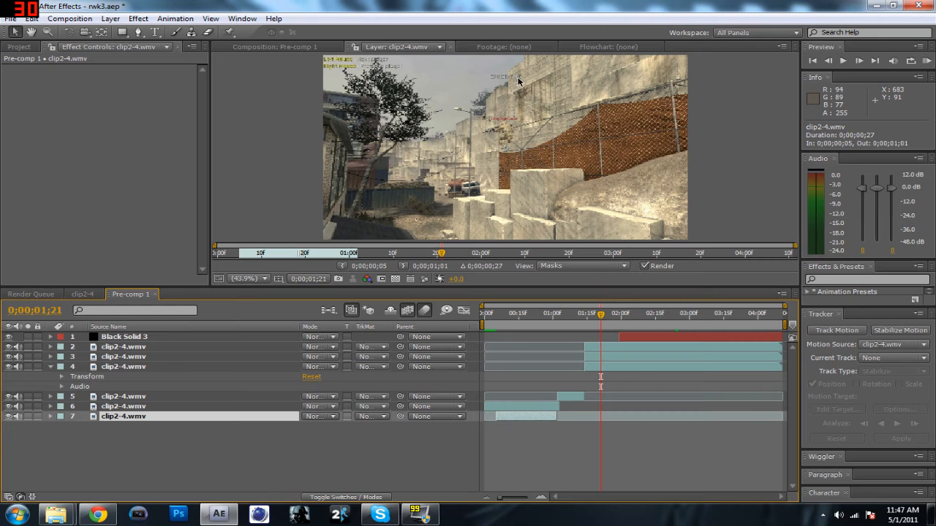
left_click(603, 316)
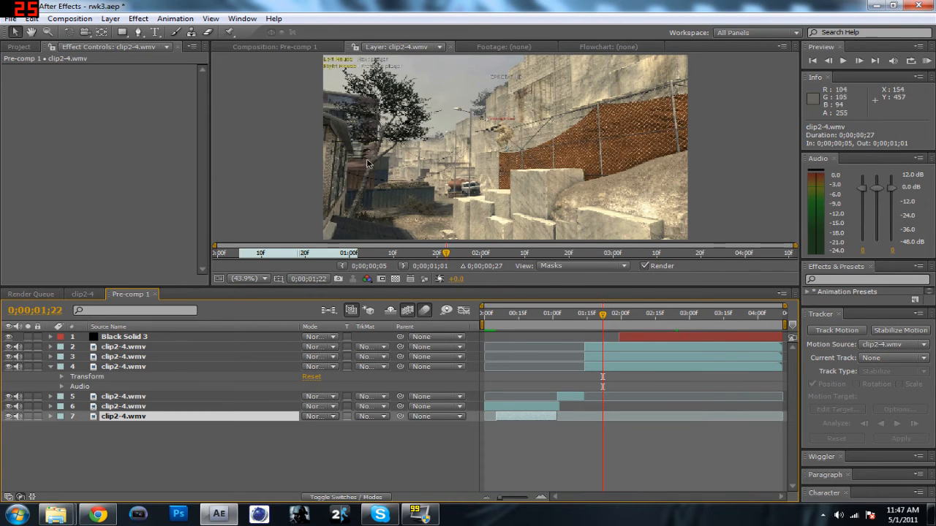
left_click(315, 44)
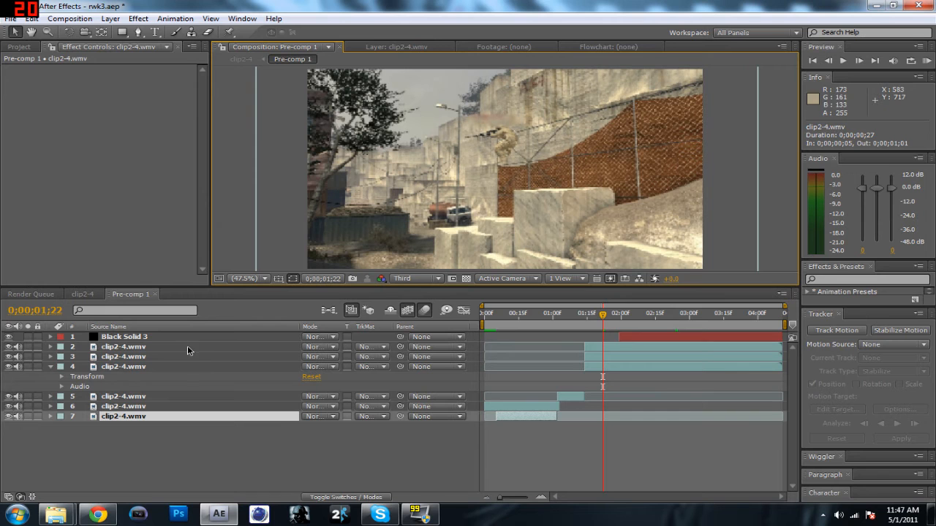
left_click(395, 45)
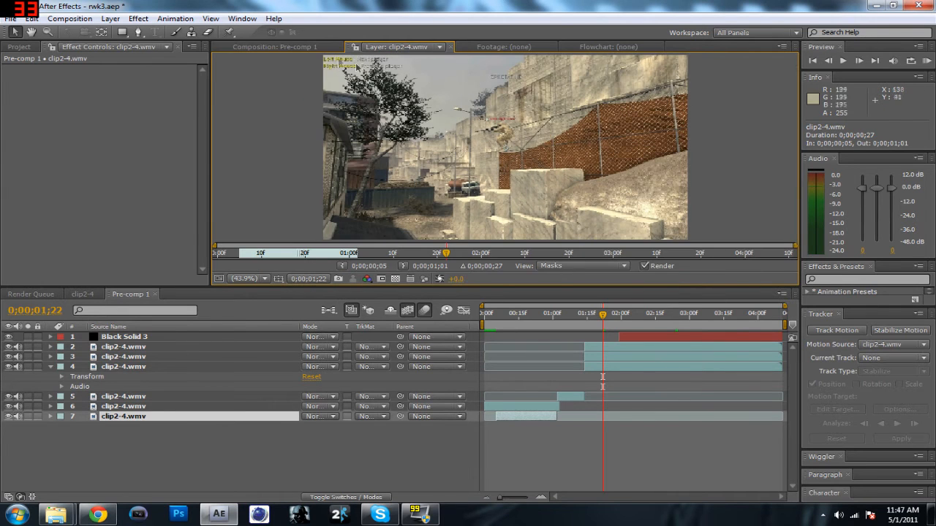
left_click(275, 46)
Reveal Mask 1 on layer 2 and move the masked blur layer to about 863.6, 293.2.
left_click(146, 347)
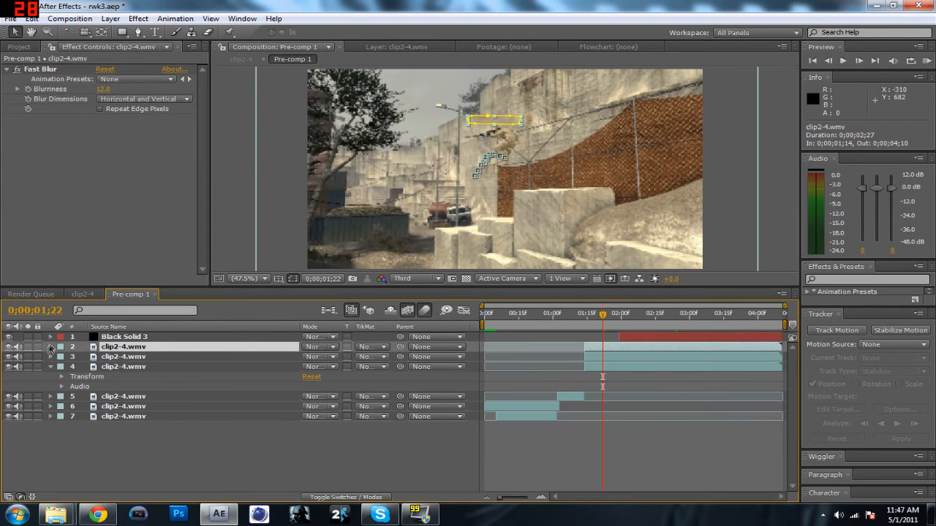
left_click(51, 346)
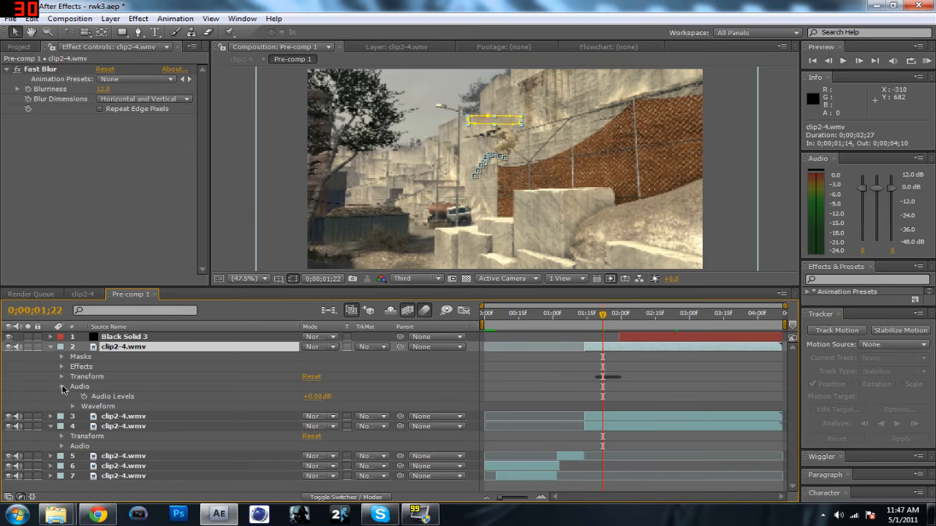
left_click(62, 357)
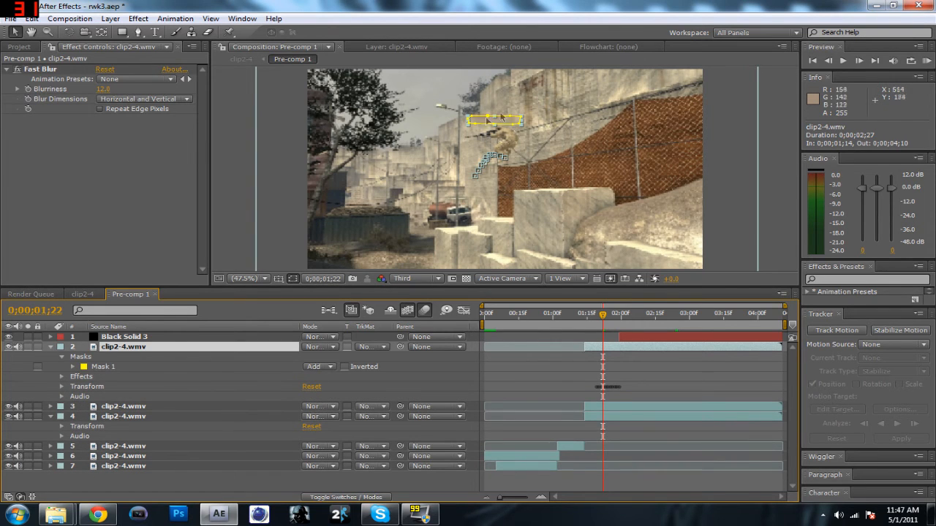
left_click_drag(506, 122, 589, 117)
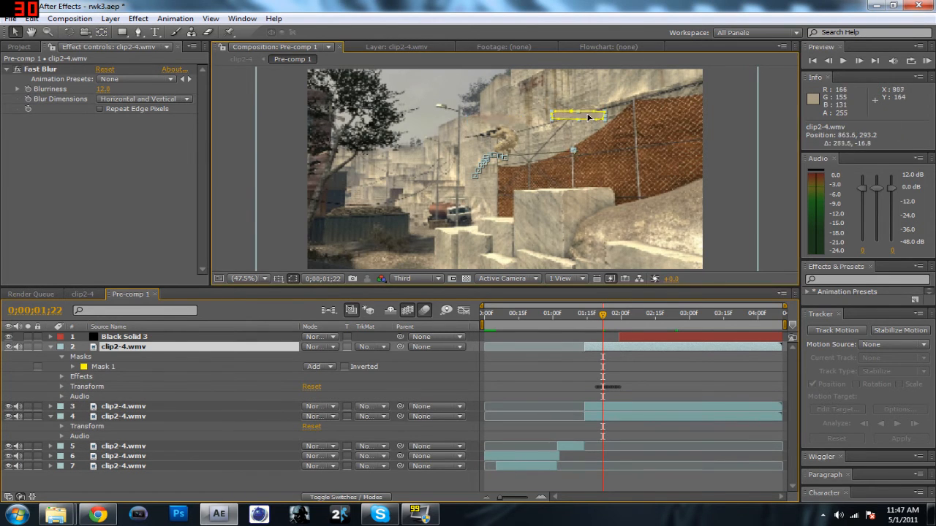
At 0;00;01;21, view the composition at Full resolution and compare it with layers 2 and 3 hidden and shown.
left_click_drag(605, 323, 600, 323)
left_click(50, 383)
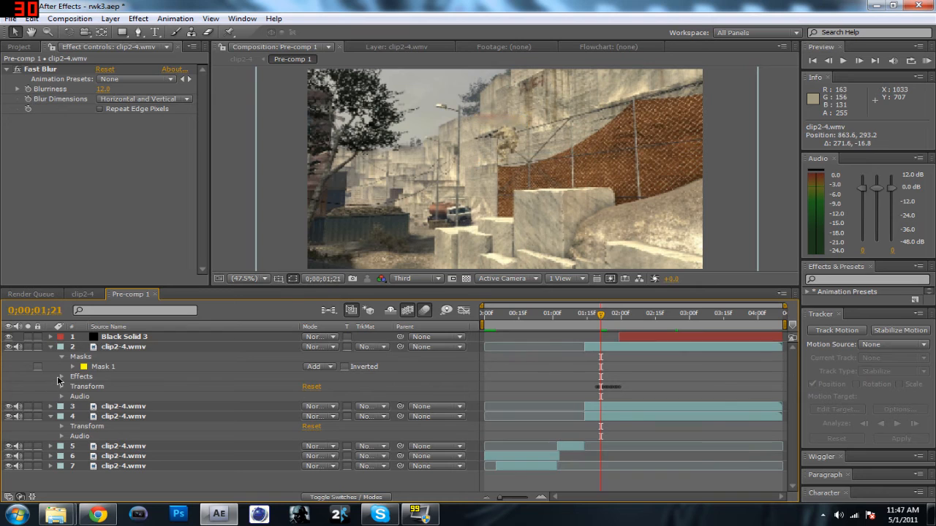
left_click(62, 376)
left_click(61, 376)
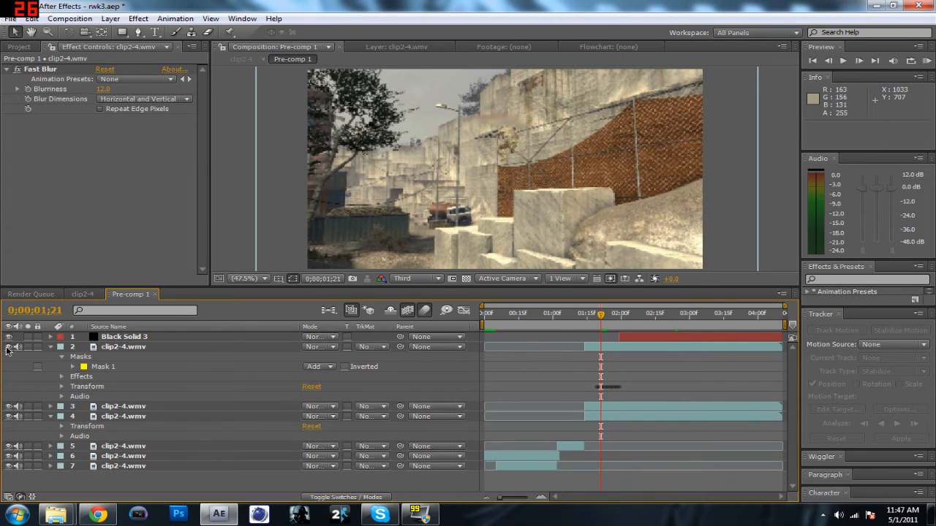
left_click(9, 405)
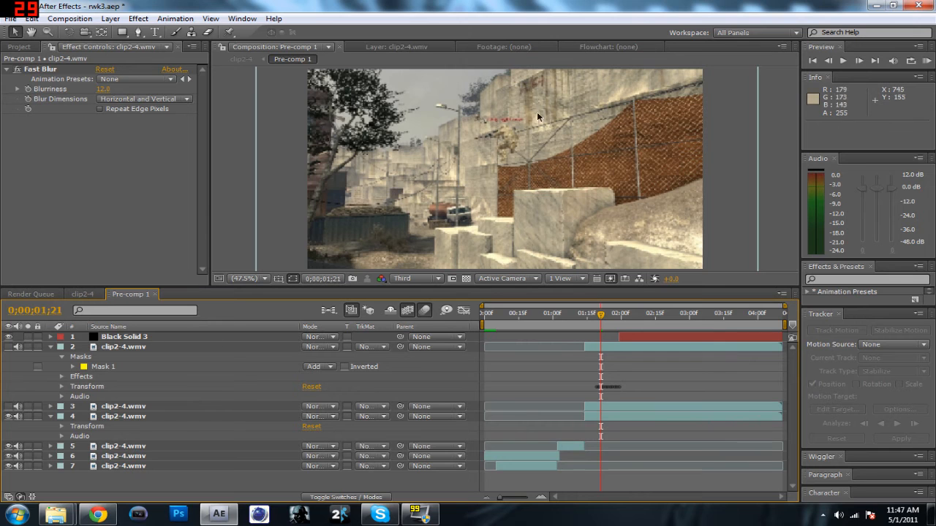
left_click(408, 279)
left_click(418, 311)
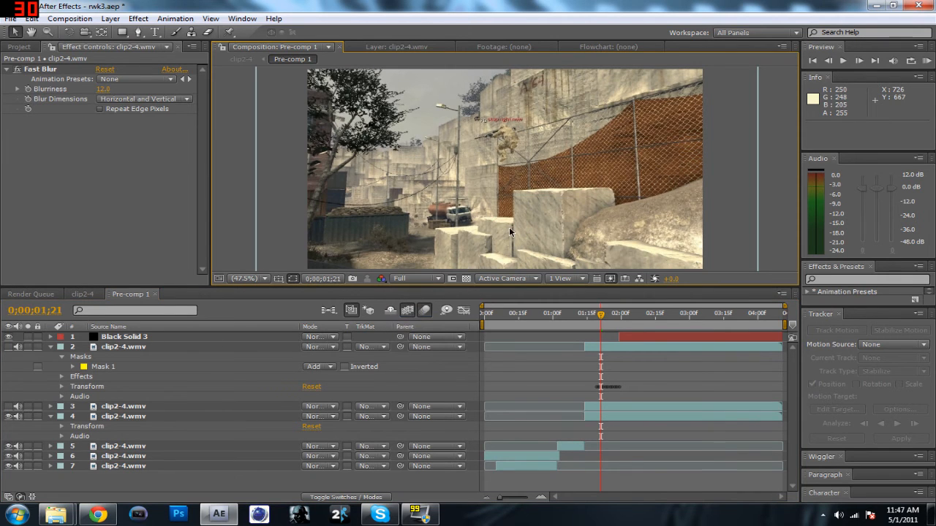
left_click(9, 346)
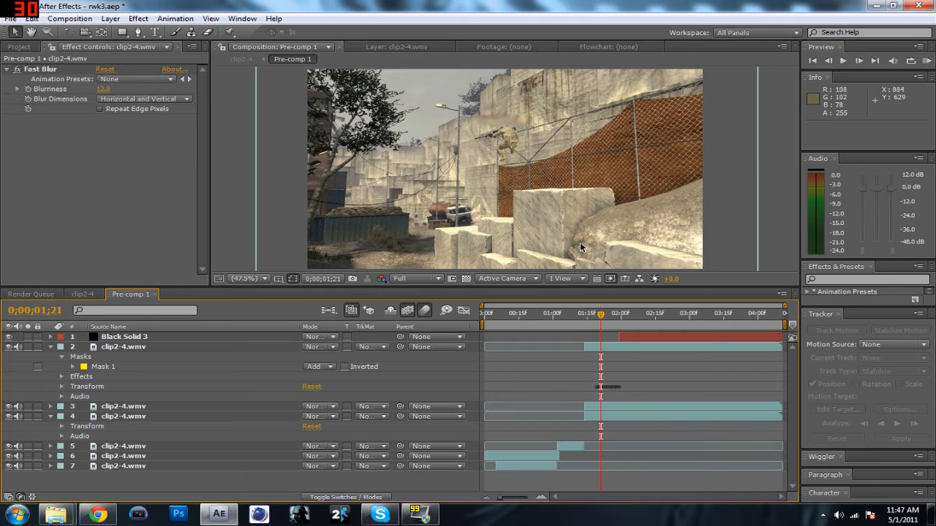
Check the blur from 0;00;01;20 to 0;00;01;23, and move layer 2 back to about 592.0, 314.2 at 0;00;01;22.
left_click_drag(601, 315, 598, 316)
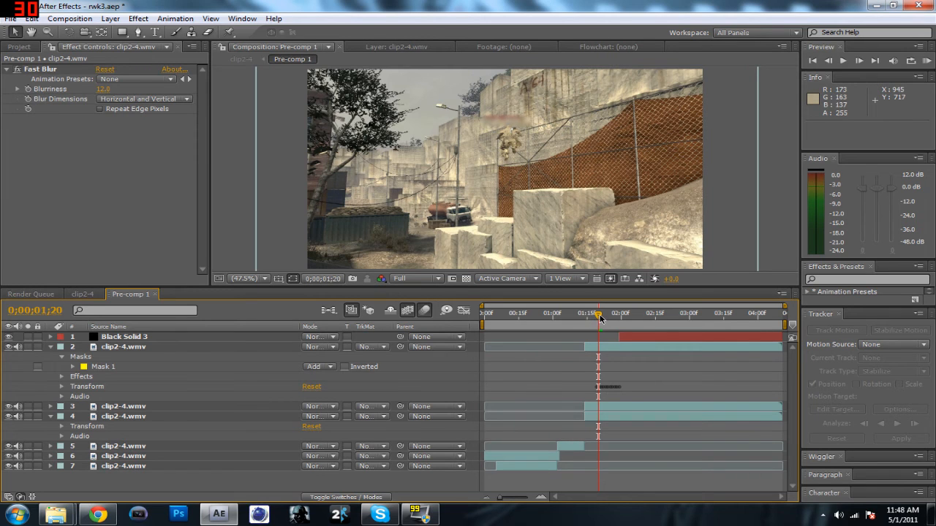
left_click_drag(600, 318, 598, 316)
left_click_drag(595, 316, 607, 318)
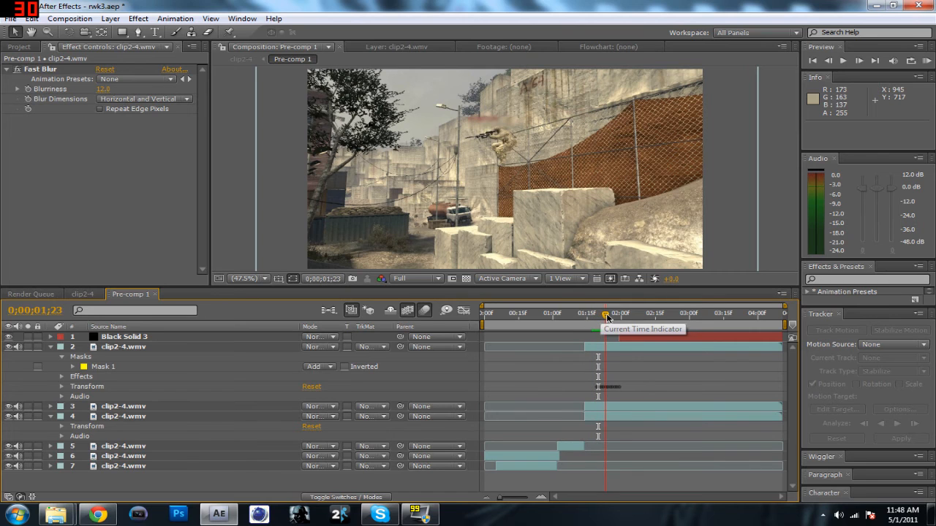
key("Page_Up")
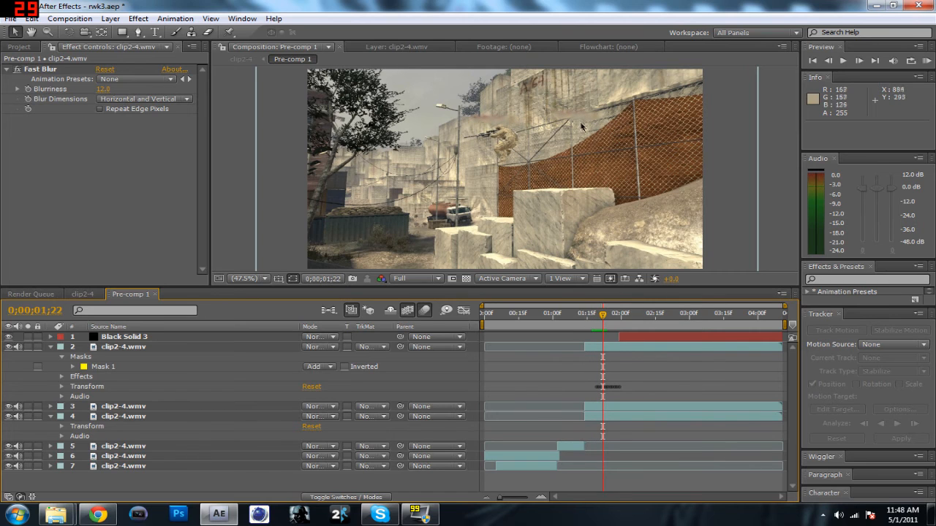
left_click_drag(569, 121, 492, 124)
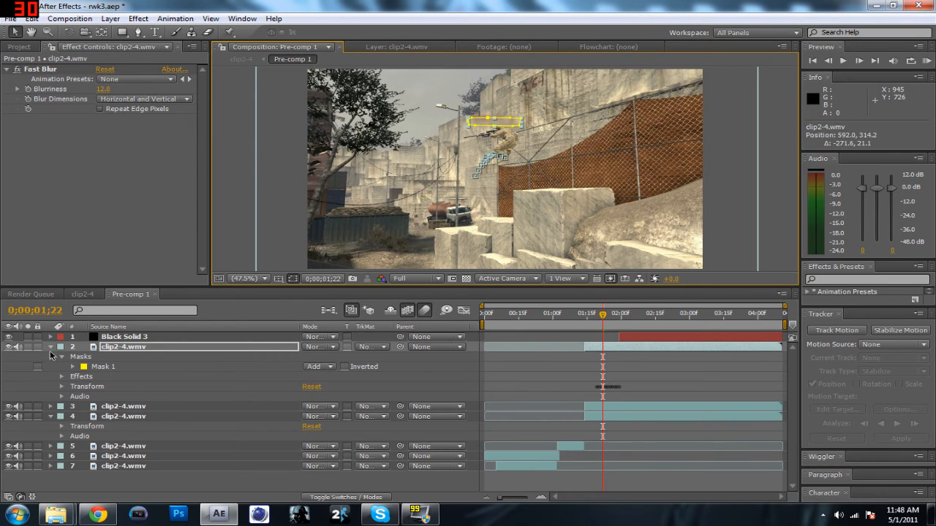
Collapse the properties of layers 2 and 4 and view Pre-comp 1 at 0;00;02;21.
left_click(50, 347)
left_click(50, 367)
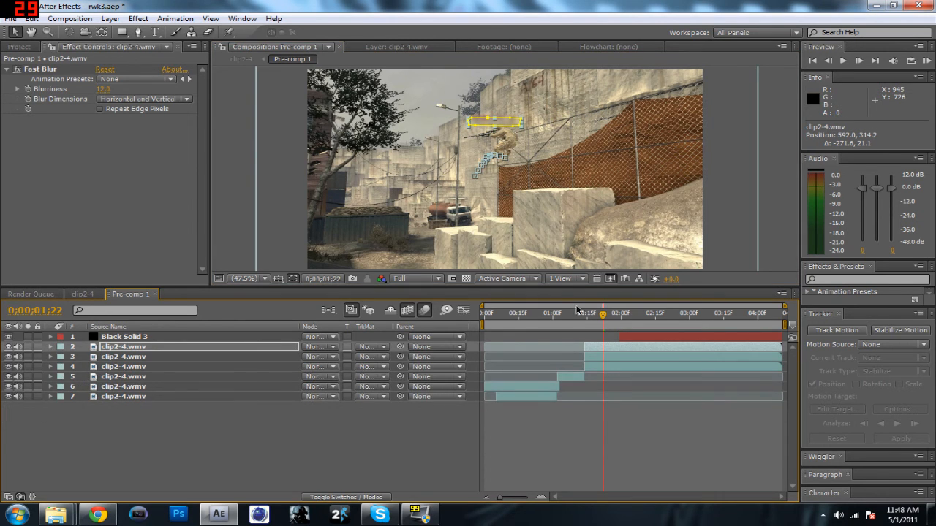
left_click(669, 314)
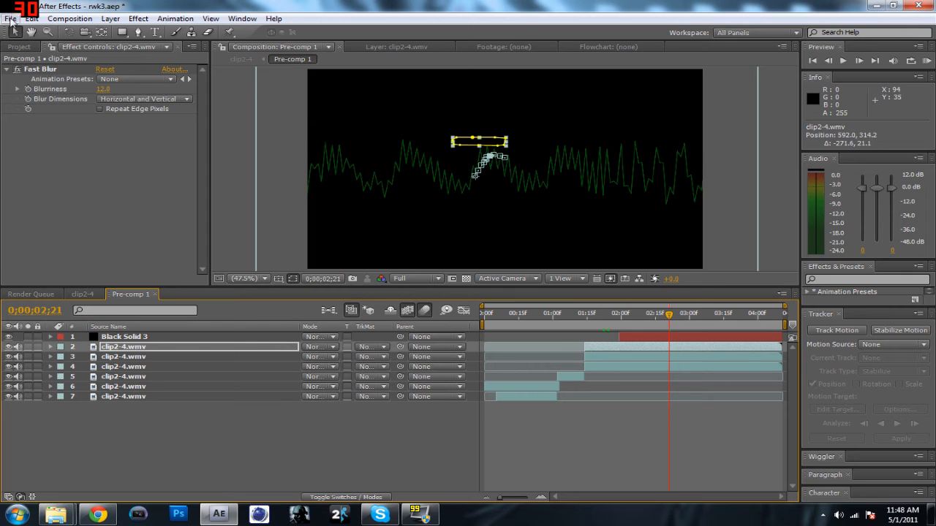
Open the rwk4.aep project from the Saves folder, discarding the changes to rwk3.aep.
left_click(10, 18)
left_click(48, 44)
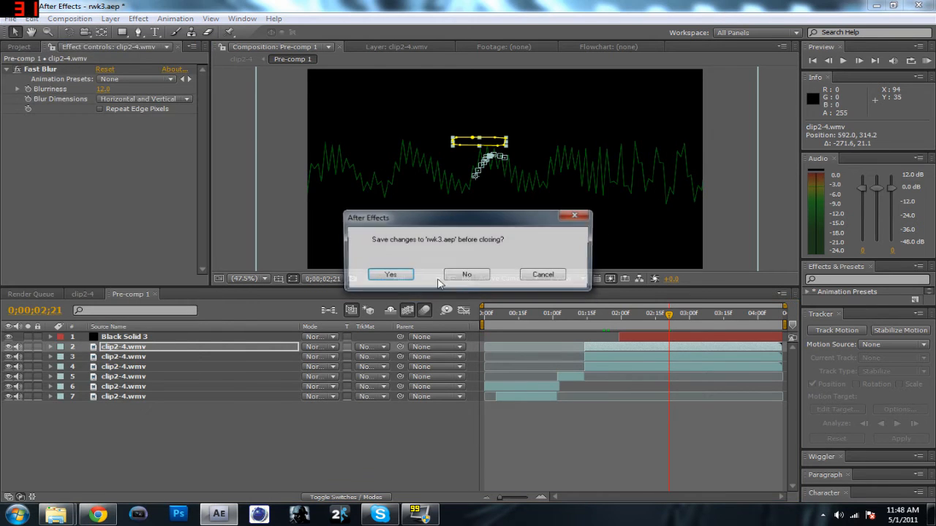
left_click(455, 278)
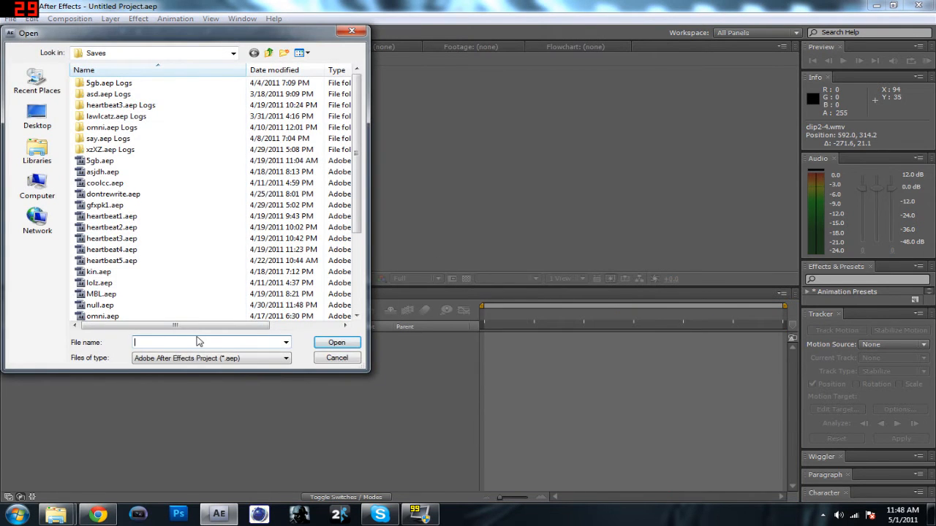
type("rwk4")
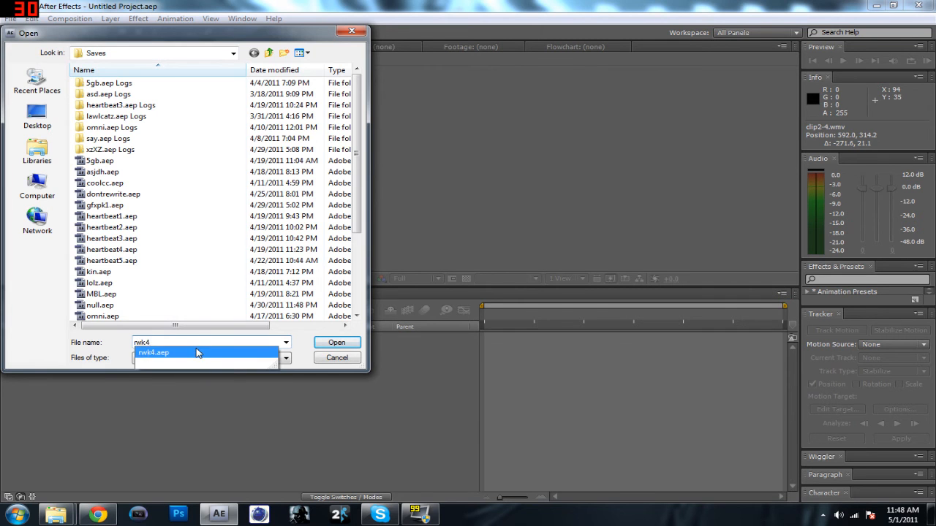
key("Return")
Preview the clip2-5 composition at 0;00;00;25, 0;00;01;05 and 0;00;01;15, with the magnification set to 50%.
left_click_drag(503, 313, 543, 337)
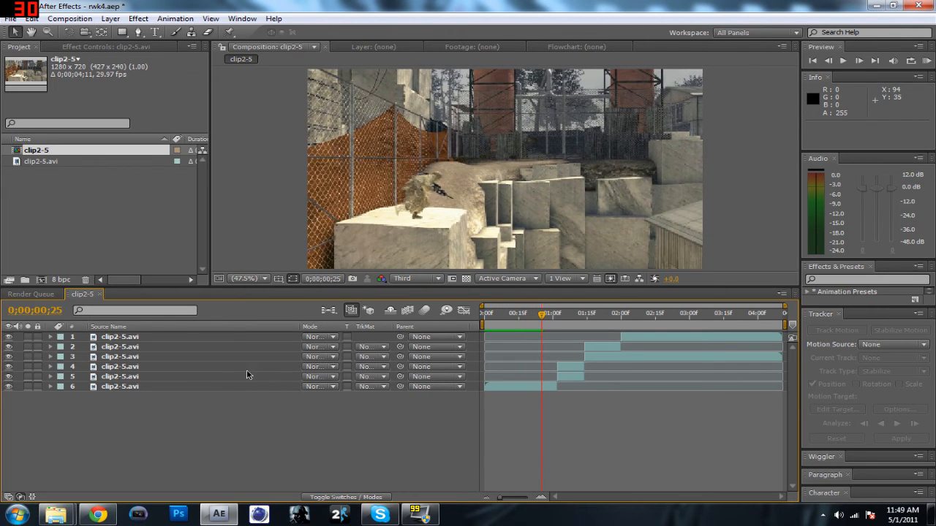
left_click_drag(543, 323, 564, 322)
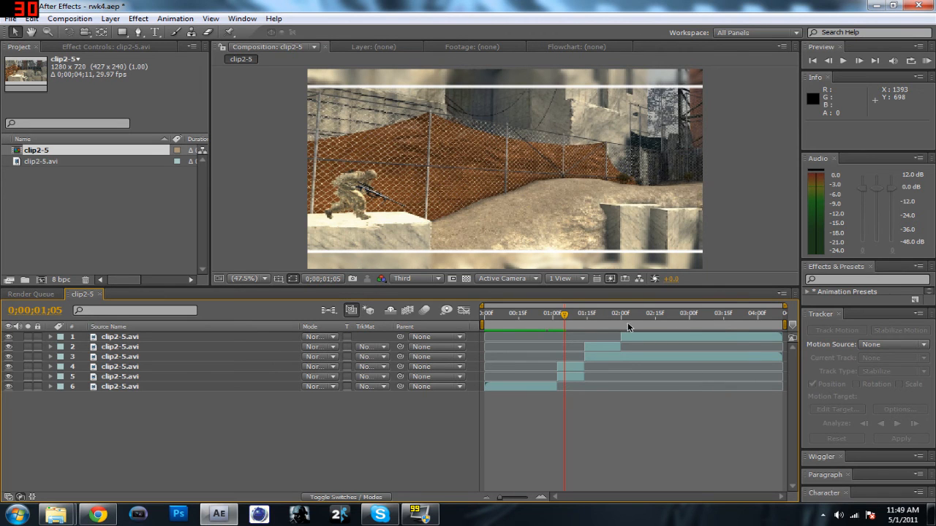
left_click(571, 314)
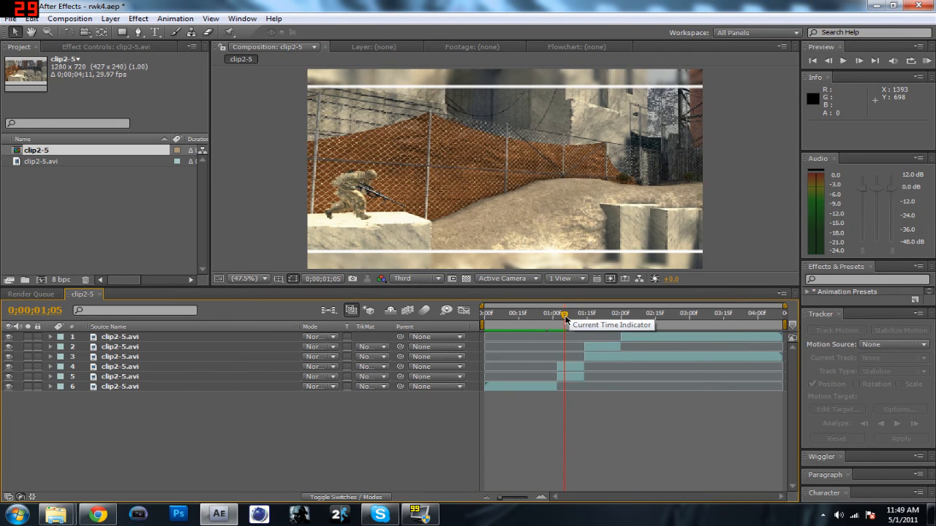
left_click_drag(573, 325, 589, 331)
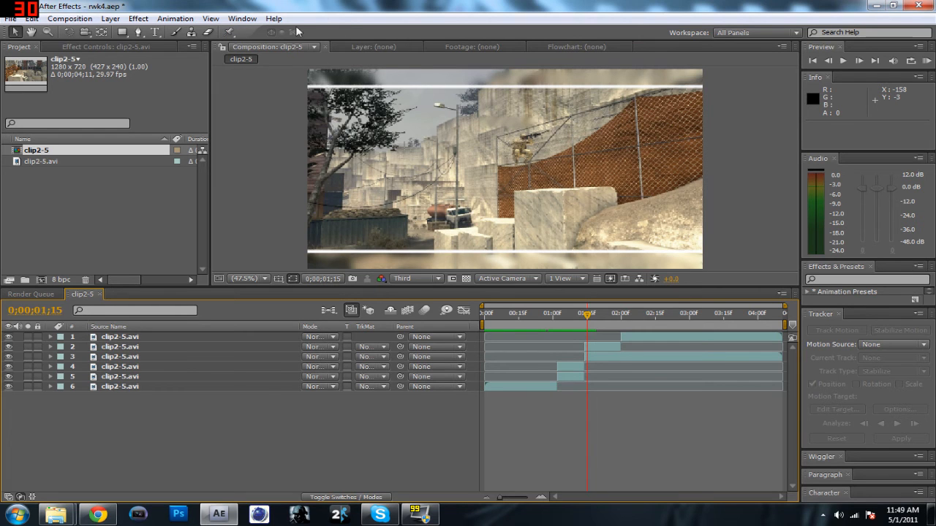
key("comma")
key("comma")
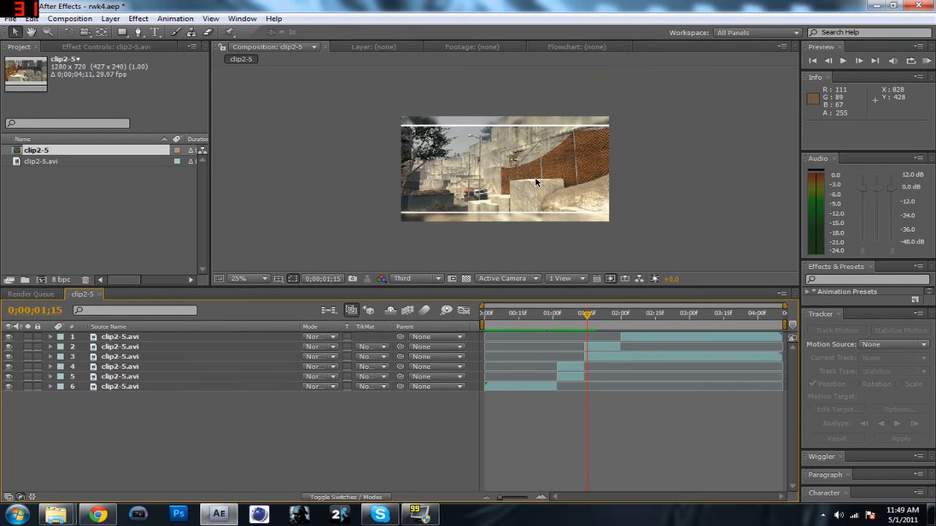
key("period")
Examine the waveform section of clip2-5 at 0;00;02;26 and return to 0;00;00;00.
left_click_drag(588, 315, 680, 347)
right_click(731, 347)
left_click(714, 339)
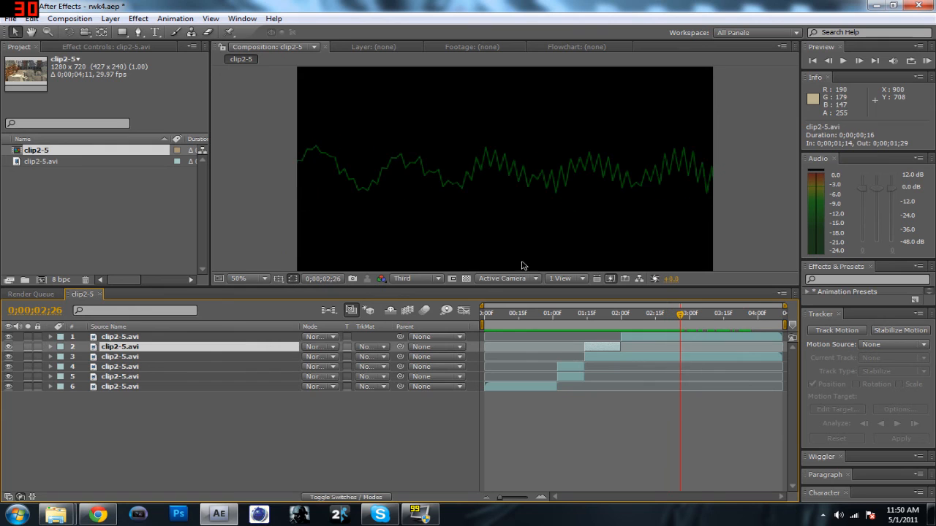
left_click(269, 208)
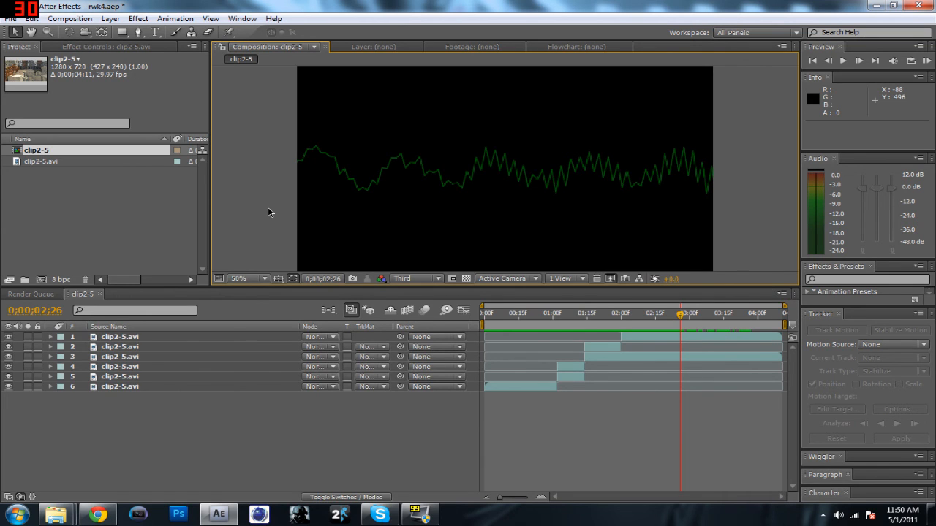
left_click_drag(681, 317, 474, 315)
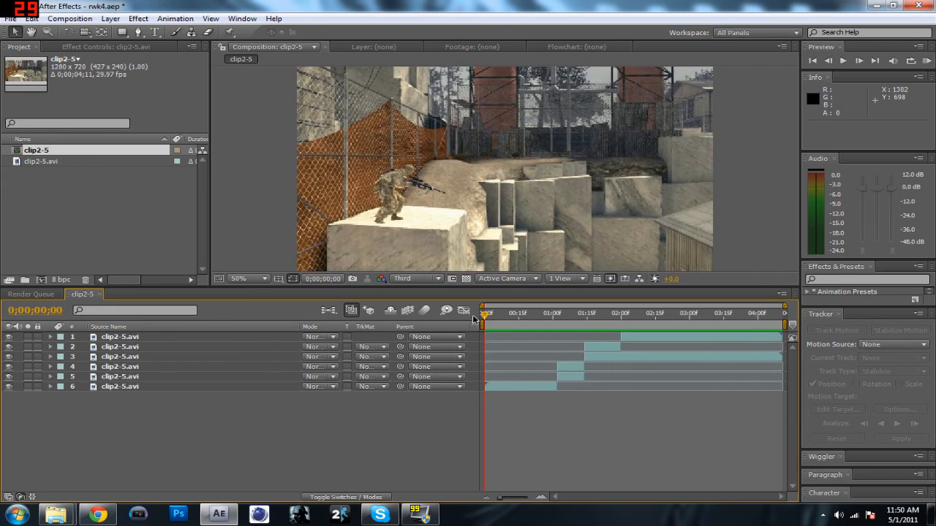
Minimize After Effects and FRAPS, and move the Montage Targets and Overlays - Valgriz folder to an empty central area of the desktop.
left_click(876, 6)
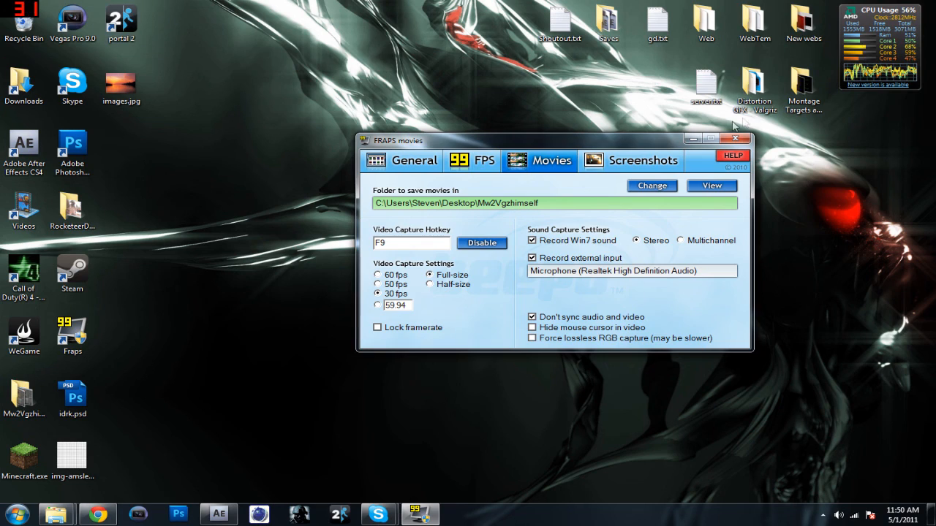
left_click_drag(610, 142, 795, 225)
left_click_drag(803, 87, 413, 155)
left_click(883, 223)
left_click(878, 223)
left_click_drag(486, 219, 358, 105)
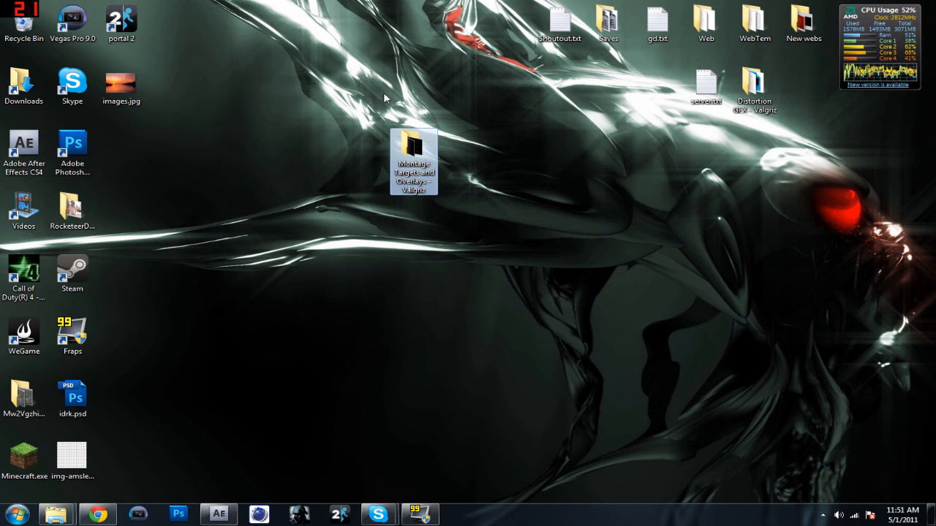
mouse_move(372, 116)
left_mouse_down()
mouse_move(443, 196)
mouse_move(467, 201)
mouse_move(472, 193)
mouse_move(389, 63)
mouse_move(343, 112)
mouse_move(374, 136)
mouse_move(389, 125)
mouse_move(380, 110)
left_mouse_up()
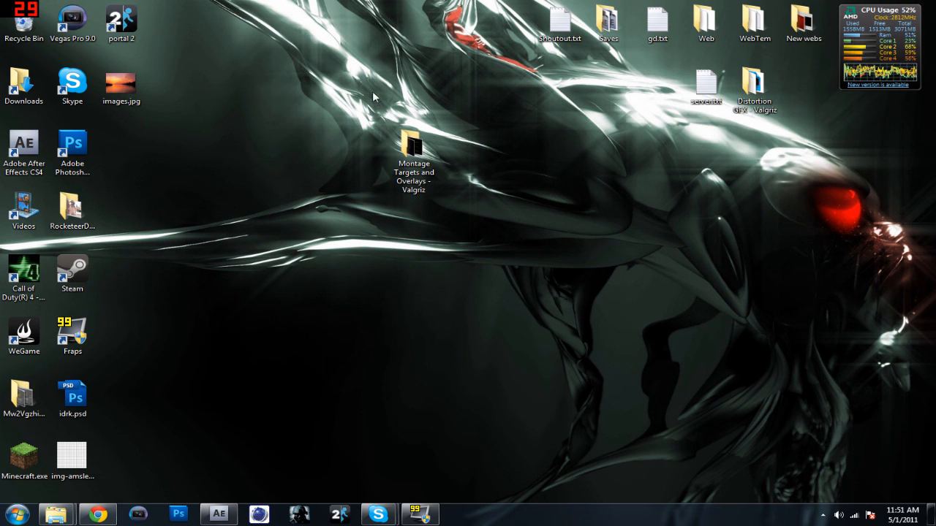